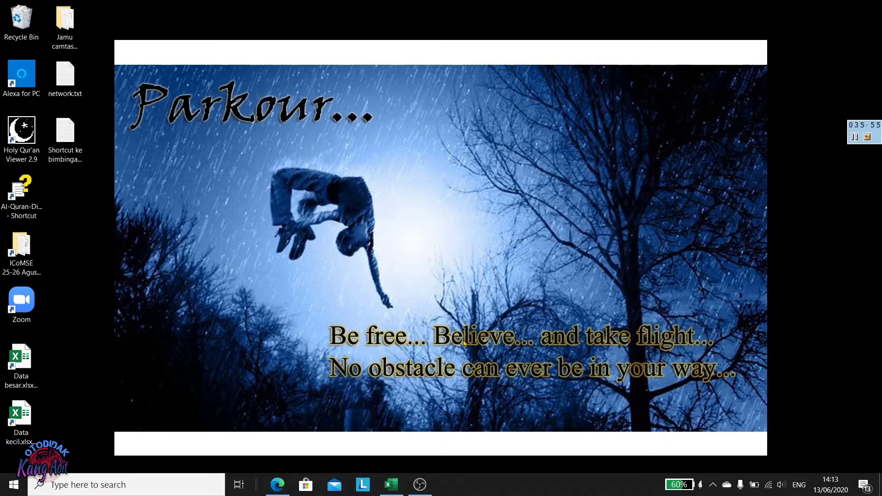
# Open the Data kecil.xlsx workbook and go to cell A1 on Sheet2.
pyautogui.click(23, 424)
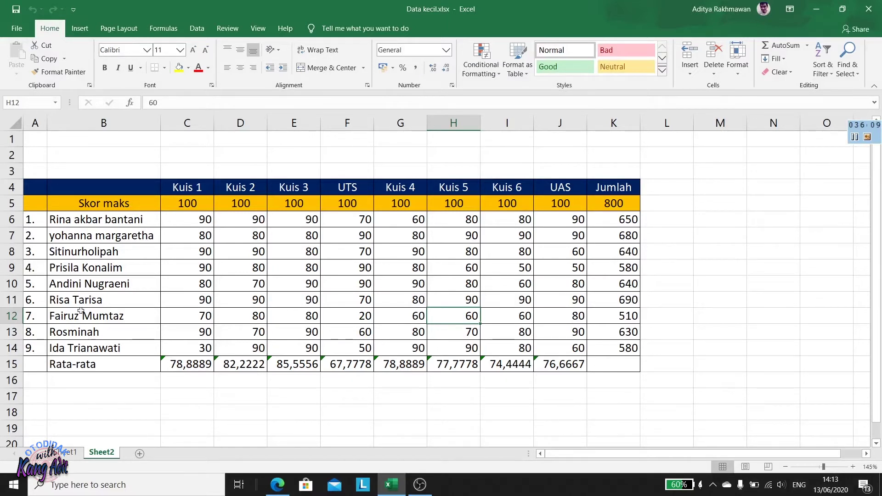
pyautogui.click(80, 211)
pyautogui.click(35, 144)
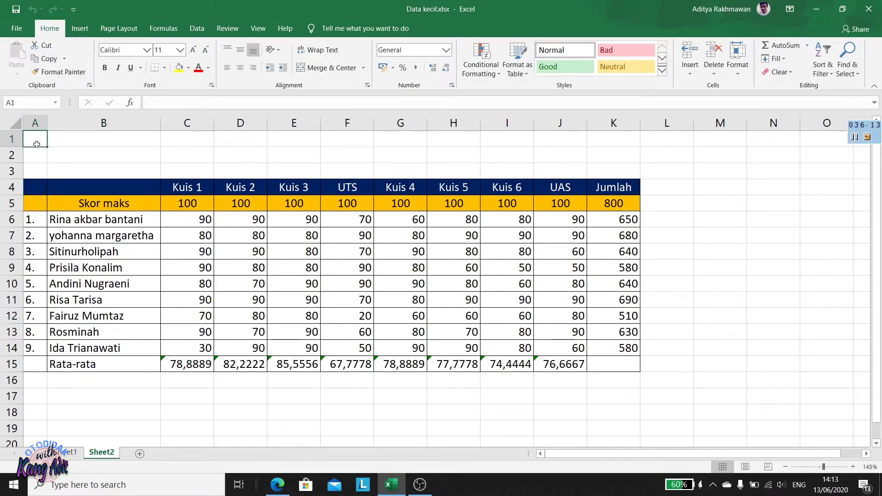
# Jump through Sheet2 from the last used cell to its last row and last column, and back to the first row and column.
pyautogui.hotkey('ctrl', 'End')
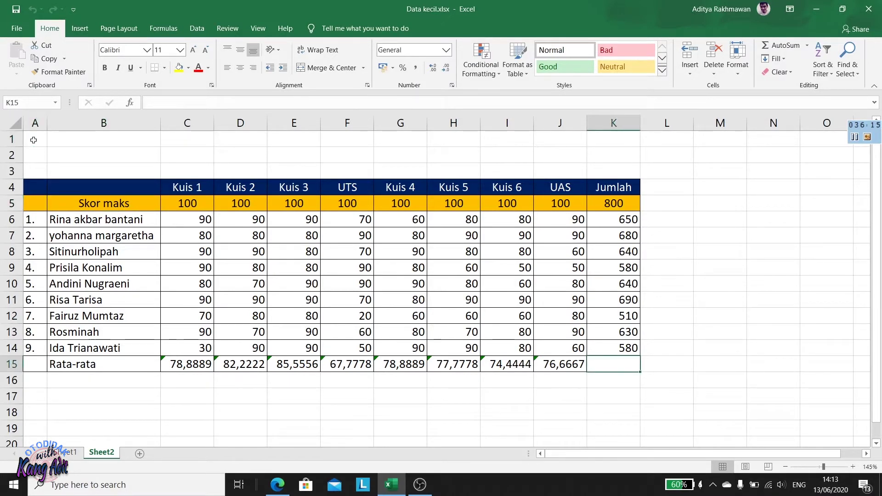
pyautogui.press('End')
pyautogui.press('Down')
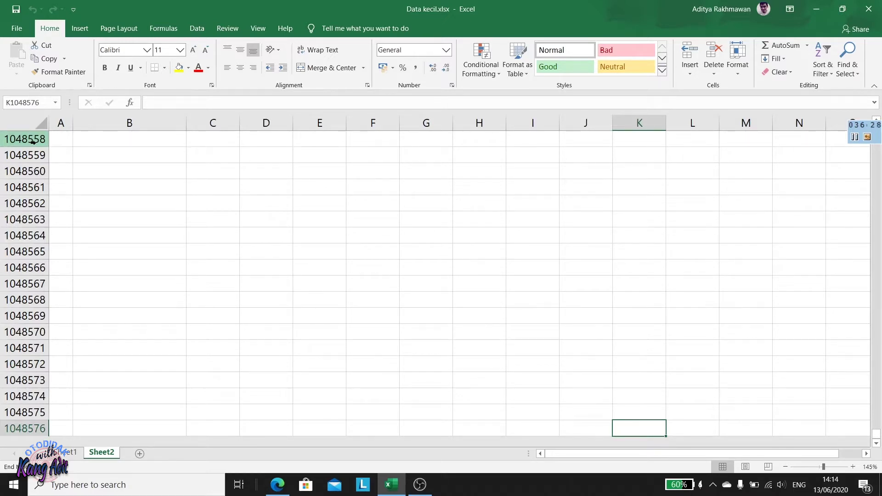
pyautogui.hotkey('ctrl', 'Right')
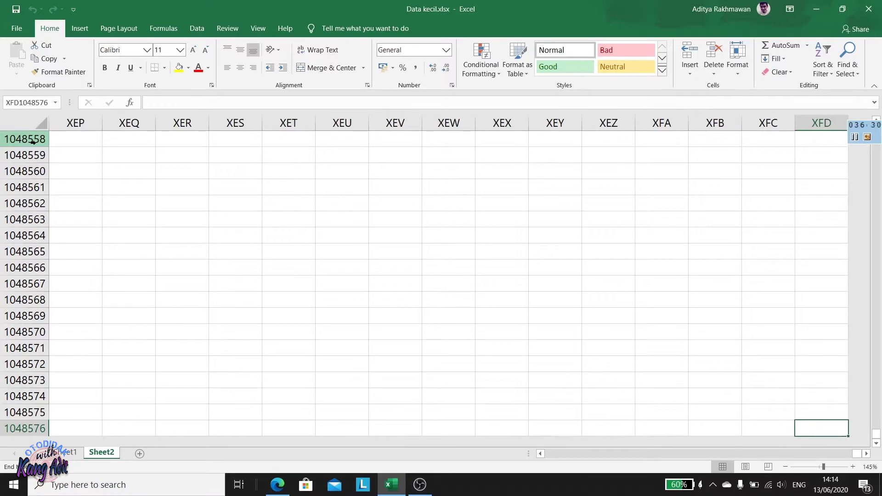
pyautogui.hotkey('ctrl', 'Up')
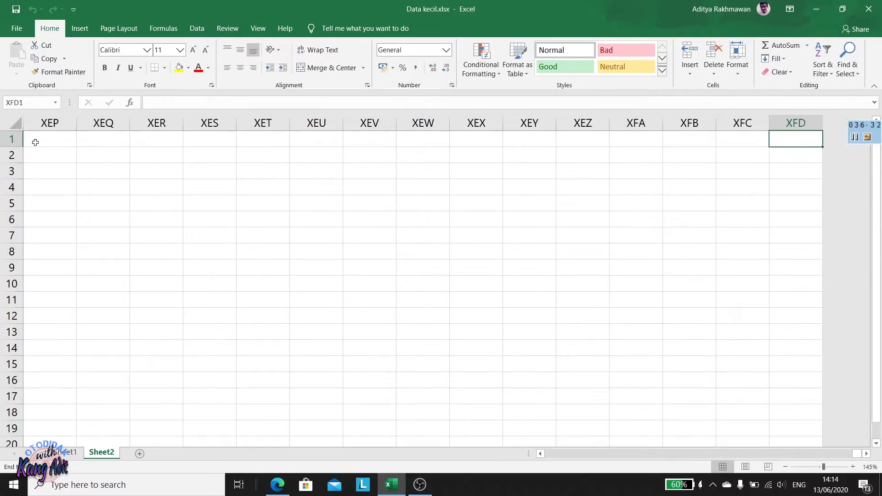
pyautogui.hotkey('ctrl', 'Left')
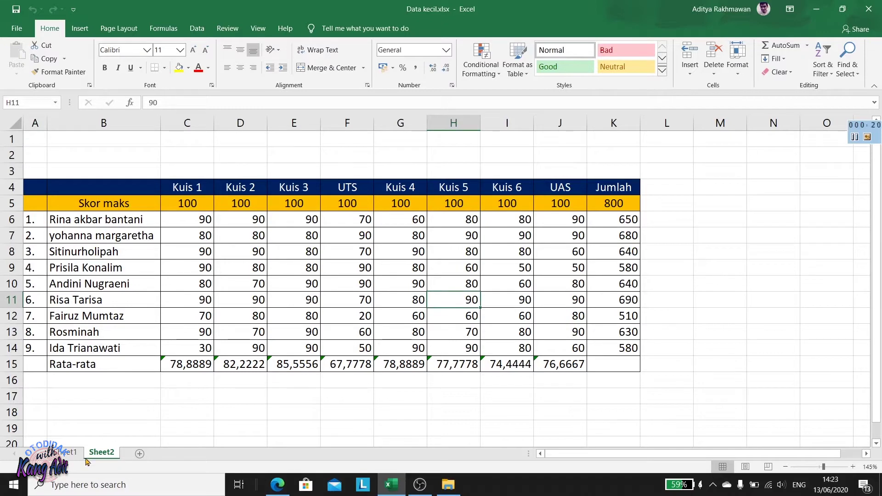
# Switch to Sheet1 and select the range A1:K23, from the title through the "What to learn" list.
pyautogui.click(65, 453)
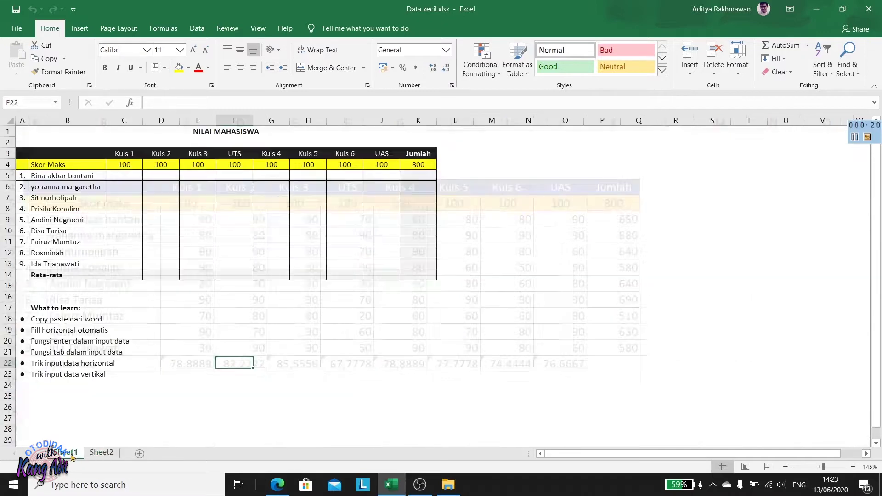
pyautogui.click(202, 207)
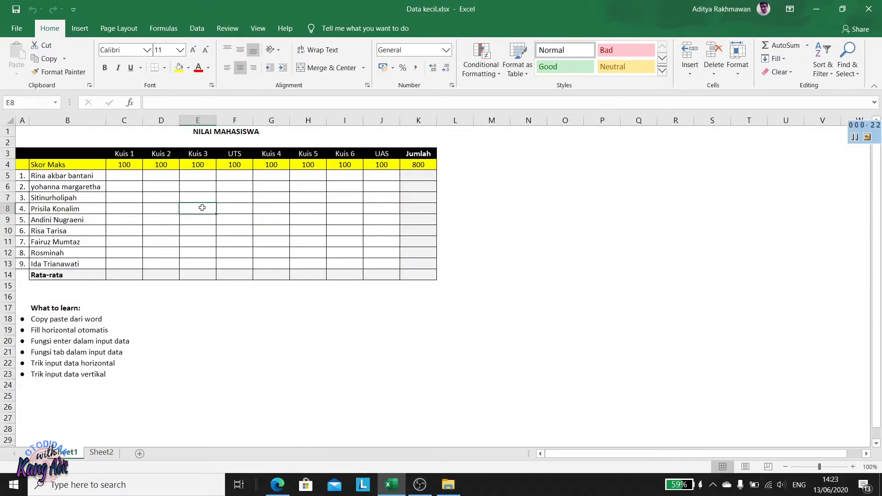
pyautogui.click(24, 130)
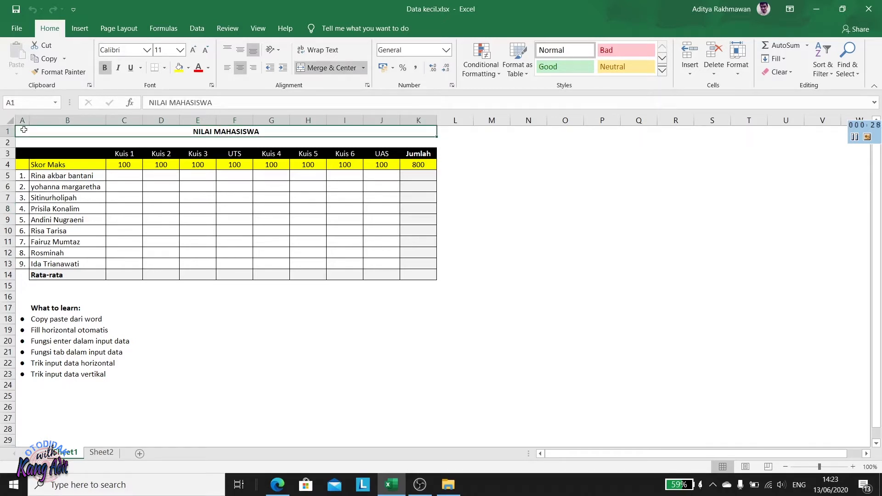
pyautogui.moveTo(24, 130); pyautogui.dragTo(1, 372)
pyautogui.click(198, 198)
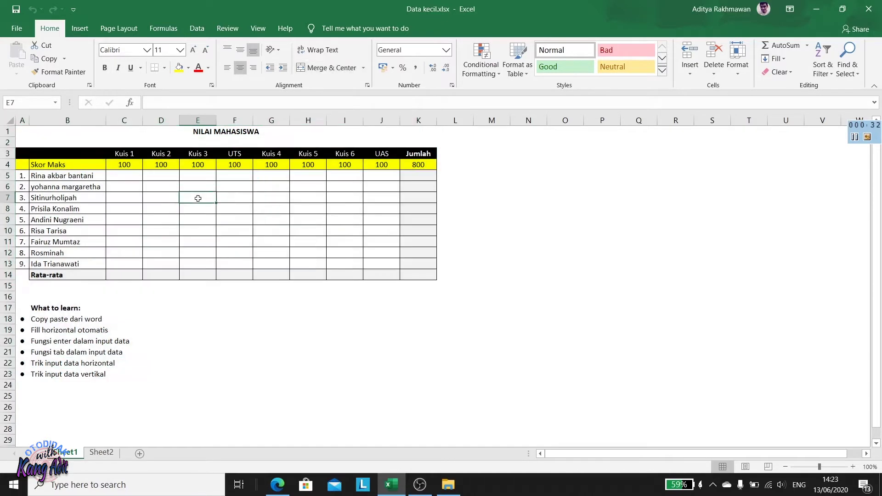
pyautogui.moveTo(59, 134); pyautogui.dragTo(20, 374)
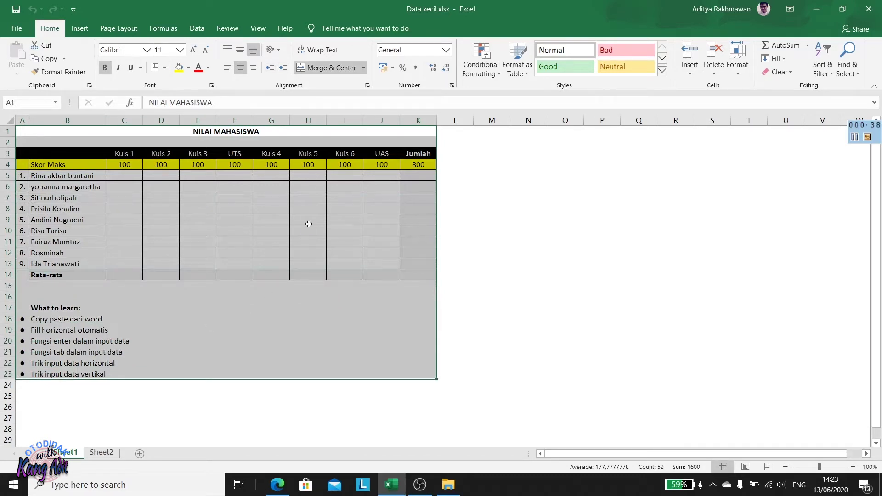
# Examine Sheet1's print preview and the dashed page-break lines across the worksheet.
pyautogui.hotkey('ctrl', 'p')
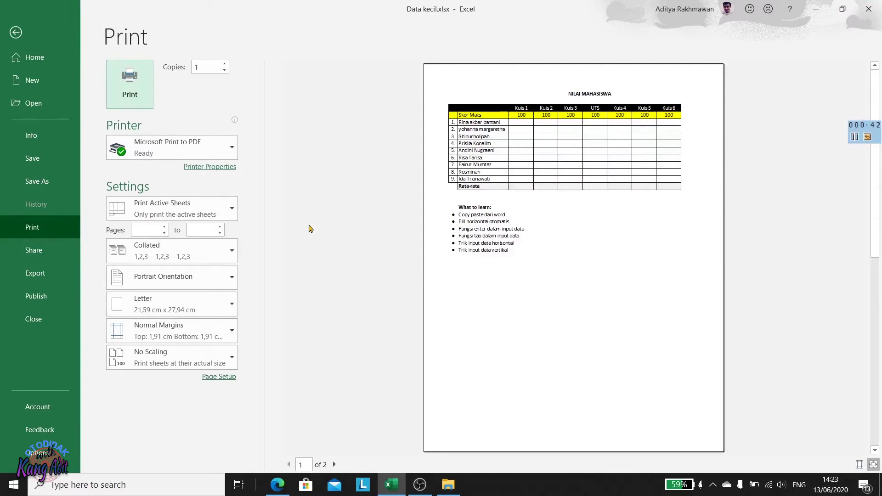
pyautogui.press('Escape')
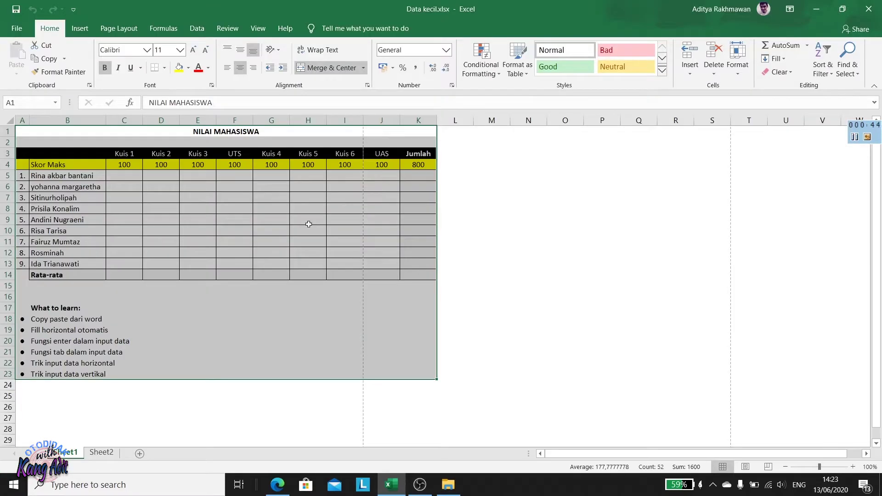
pyautogui.click(16, 28)
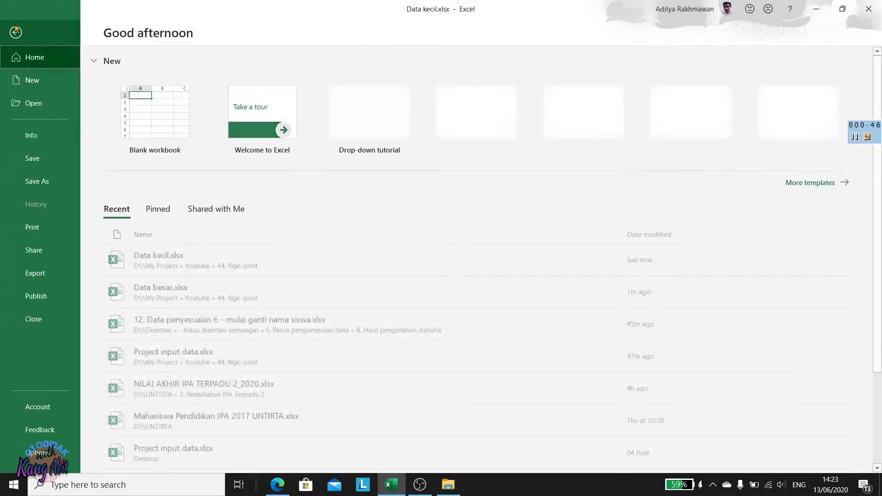
pyautogui.click(32, 238)
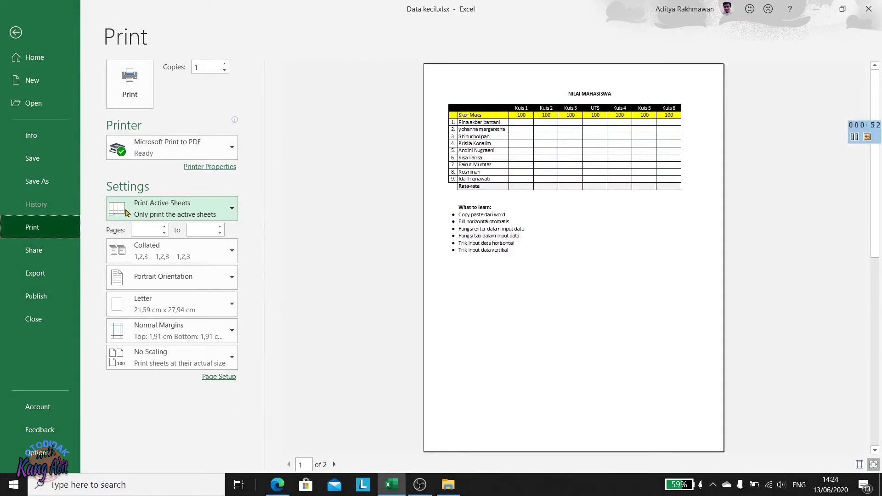
pyautogui.press('Escape')
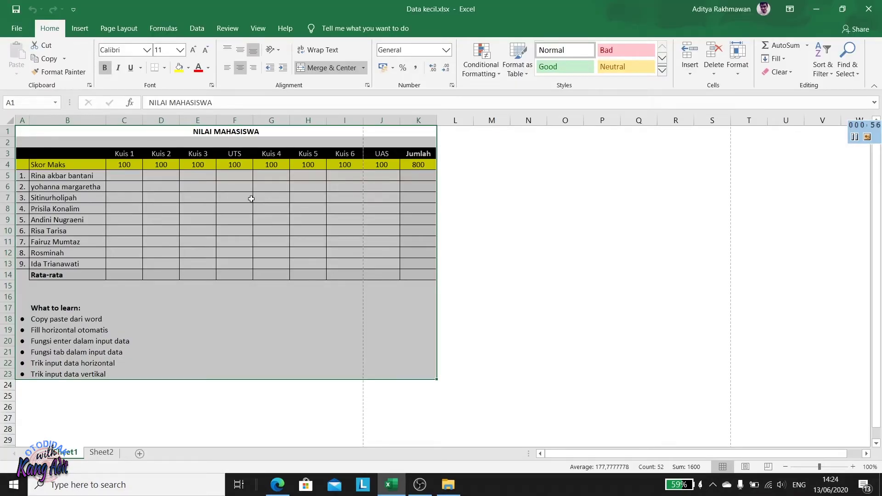
pyautogui.hotkey('ctrl', 'p')
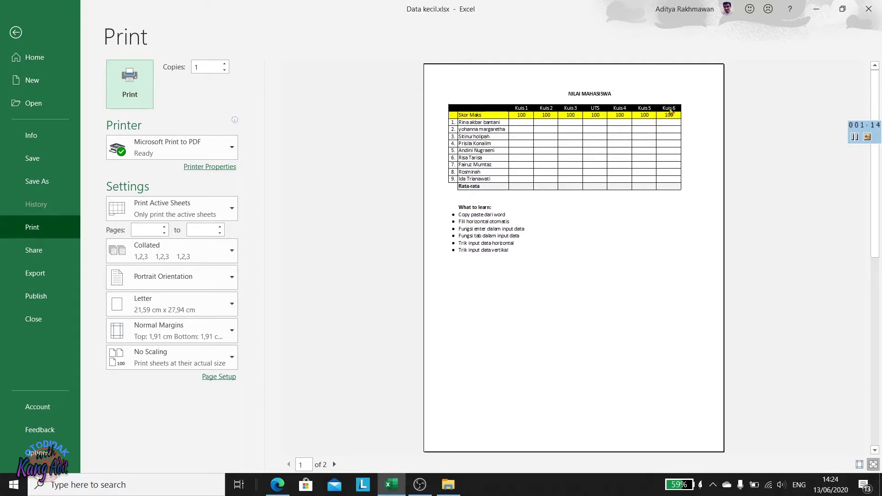
pyautogui.press('Escape')
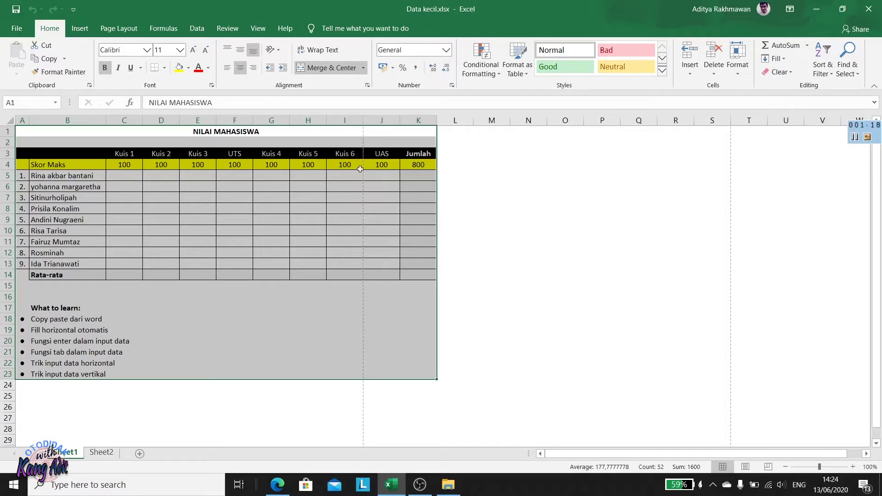
pyautogui.scroll(-8, 367, 306)
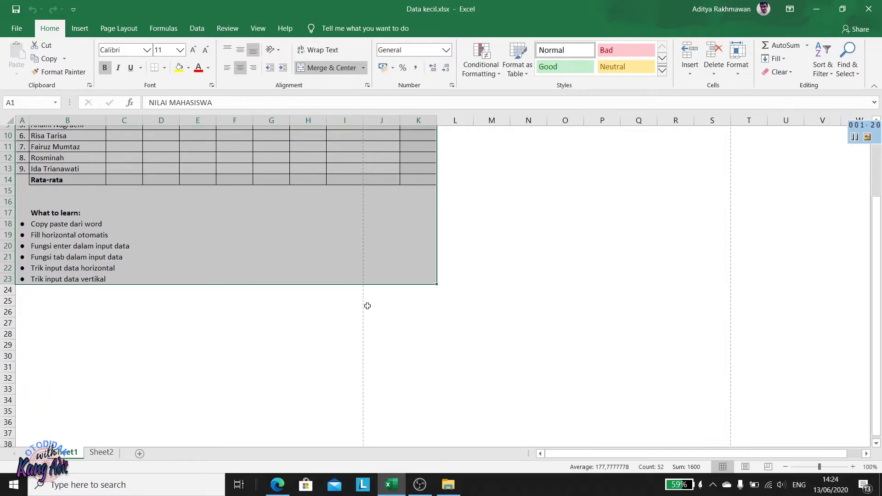
pyautogui.scroll(-2, 368, 306)
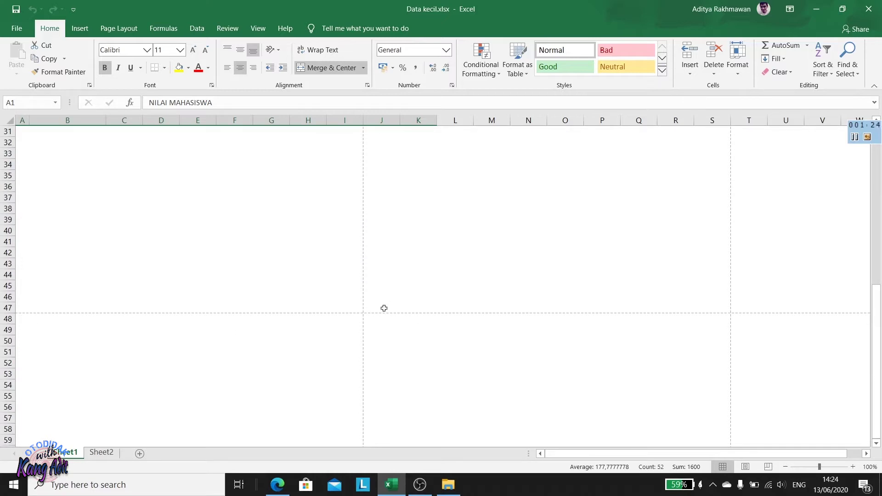
pyautogui.scroll(7, 386, 306)
pyautogui.scroll(3, 383, 299)
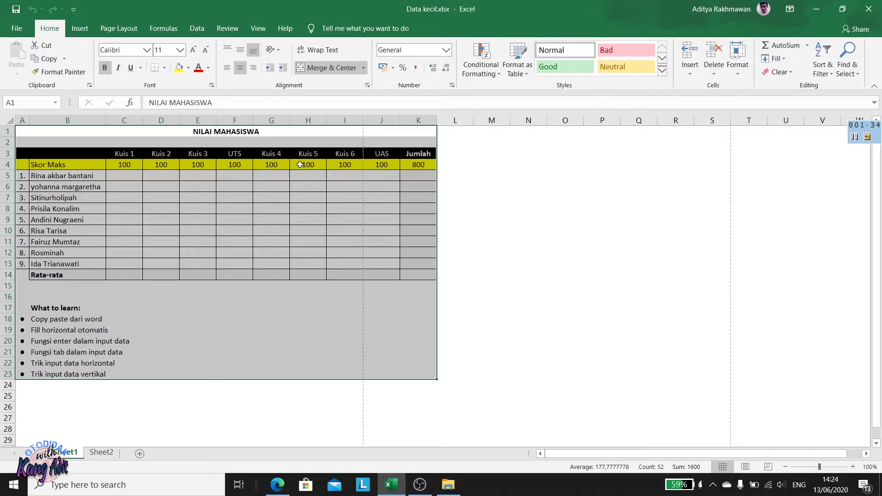
# Set Sheet1's print scaling to Fit All Columns on One Page.
pyautogui.hotkey('ctrl', 'p')
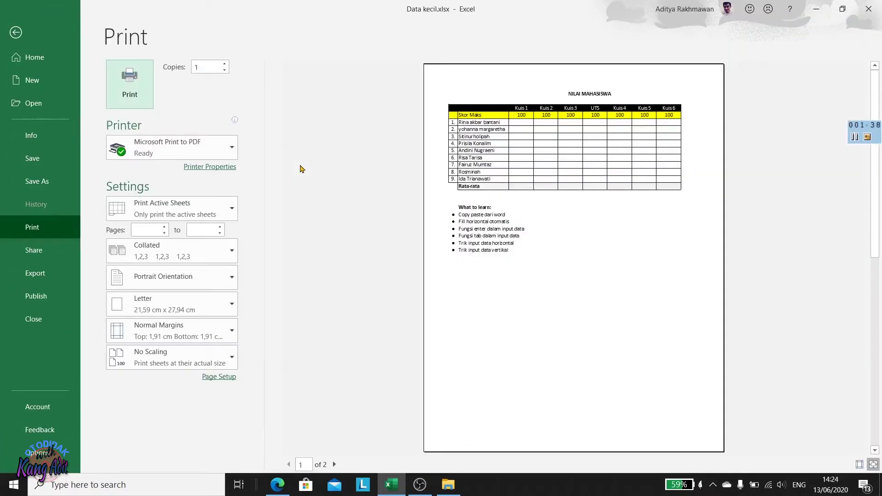
pyautogui.click(150, 356)
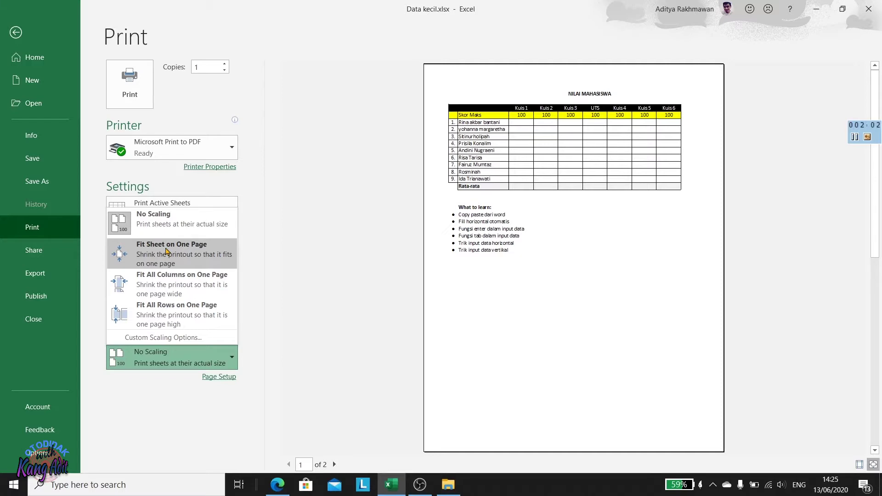
pyautogui.click(170, 361)
pyautogui.click(170, 361)
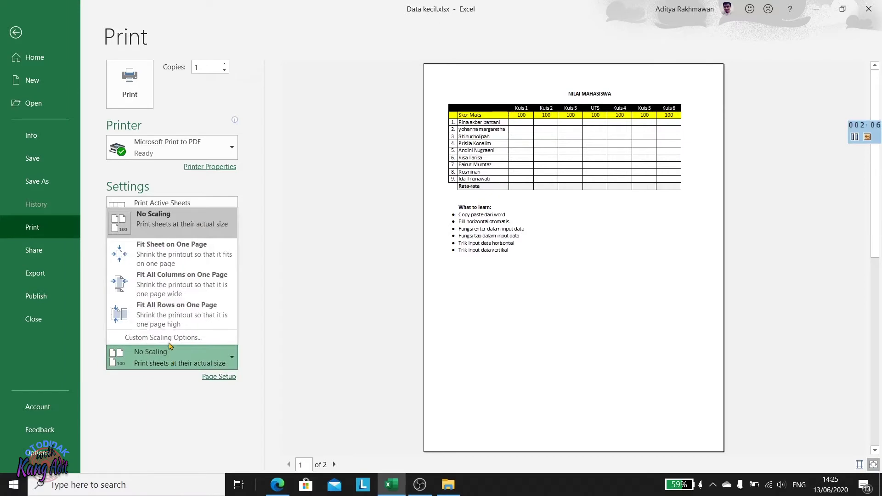
pyautogui.click(174, 280)
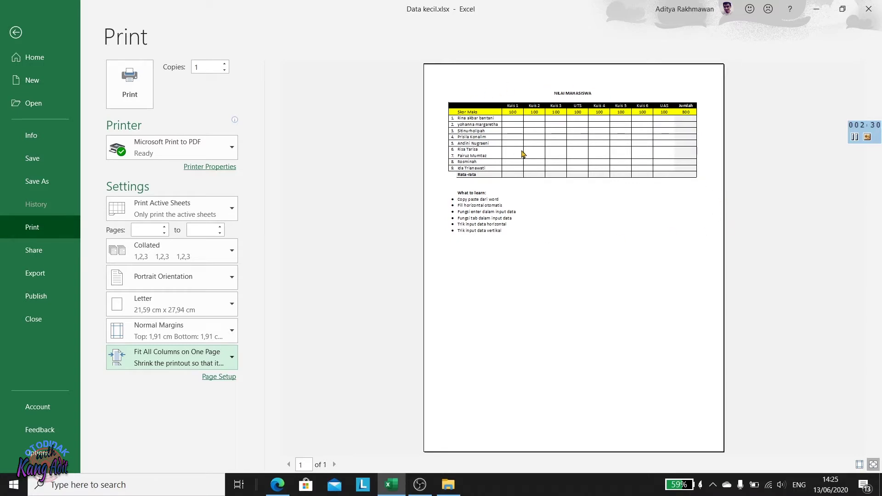
# Set the printout to Landscape Orientation and return to the worksheet.
pyautogui.click(193, 277)
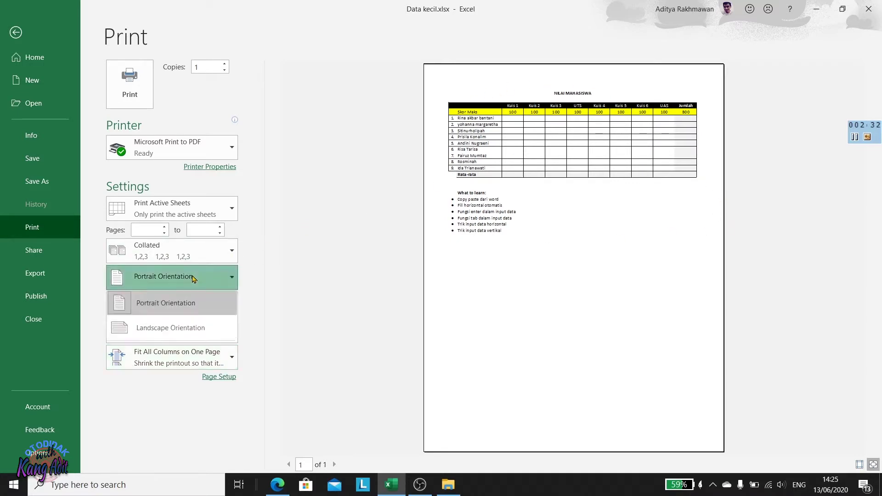
pyautogui.click(171, 333)
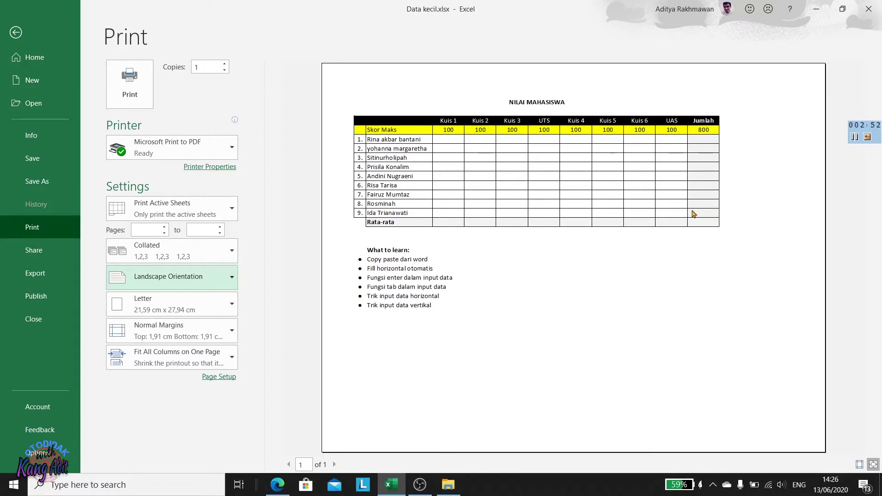
pyautogui.press('Escape')
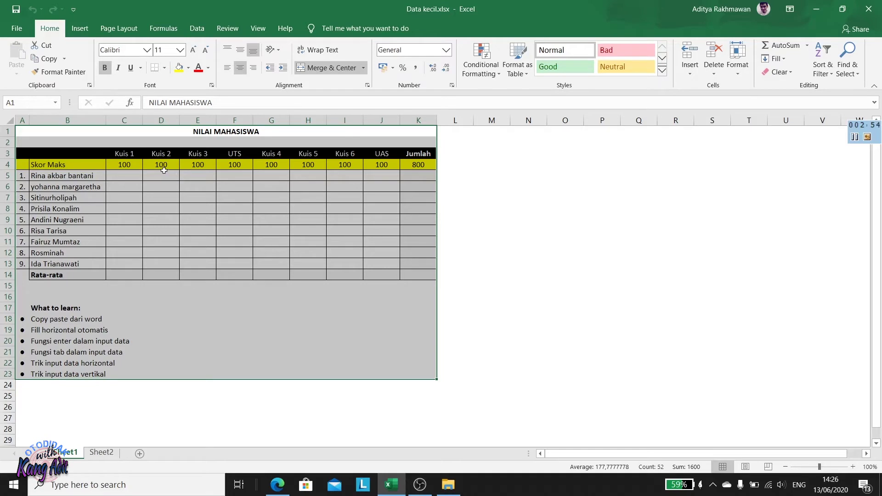
# Select the score table together with its title and the "What to learn" list on Sheet1.
pyautogui.click(118, 155)
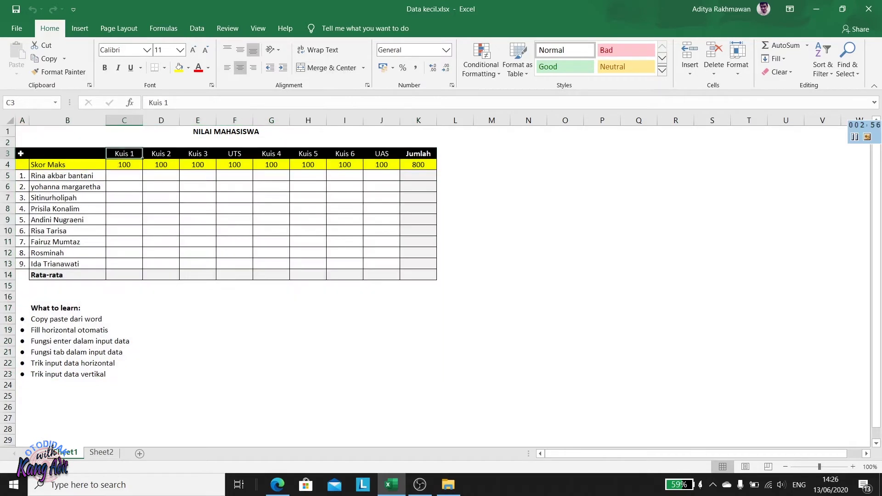
pyautogui.moveTo(21, 153); pyautogui.dragTo(413, 274)
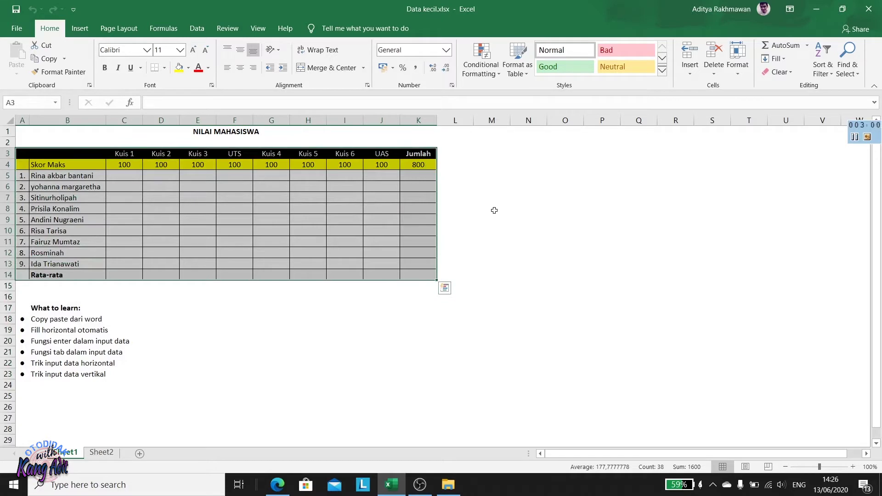
pyautogui.click(209, 132)
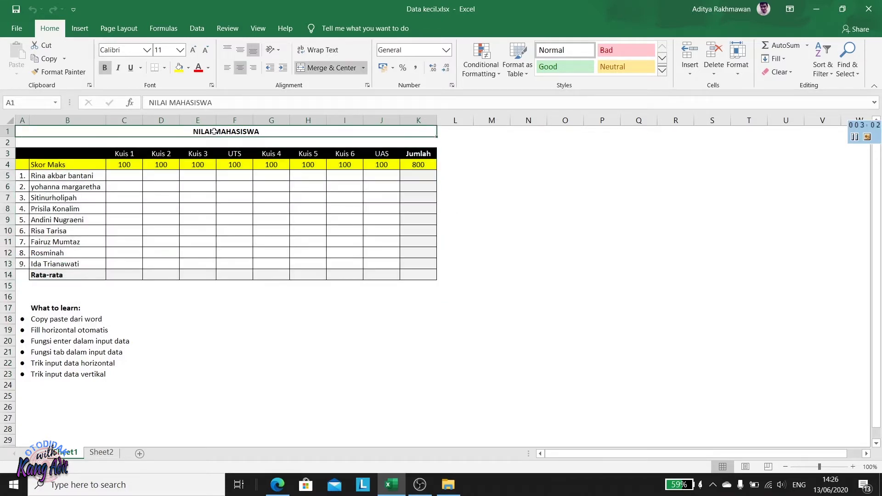
pyautogui.moveTo(228, 131); pyautogui.dragTo(213, 369)
# Set a custom top margin of 9,4 cm for Sheet1's printout.
pyautogui.hotkey('ctrl', 'p')
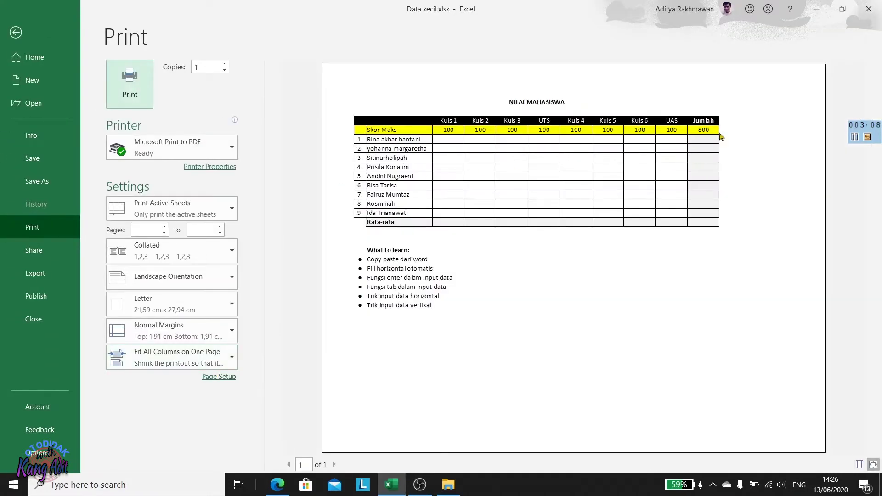
pyautogui.click(175, 331)
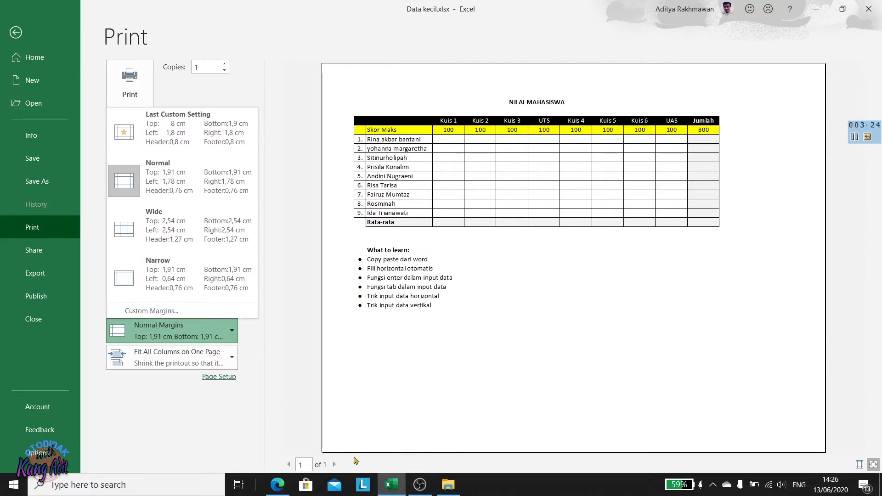
pyautogui.click(160, 311)
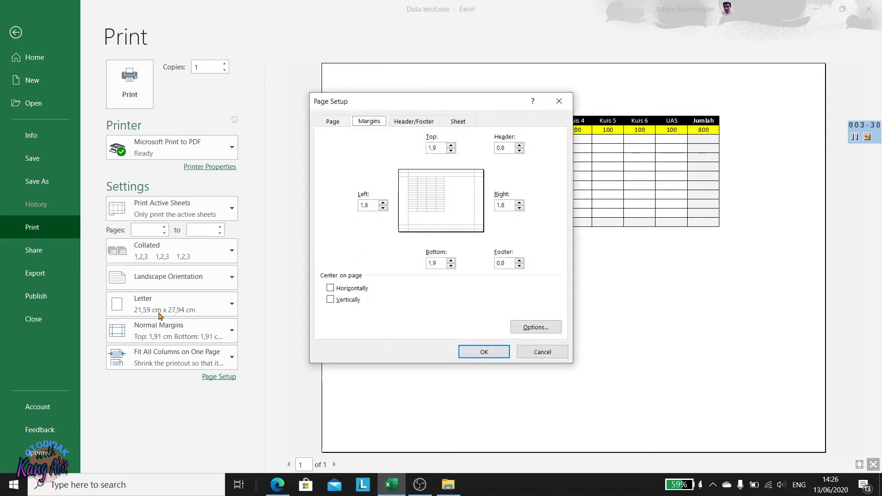
pyautogui.click(452, 147)
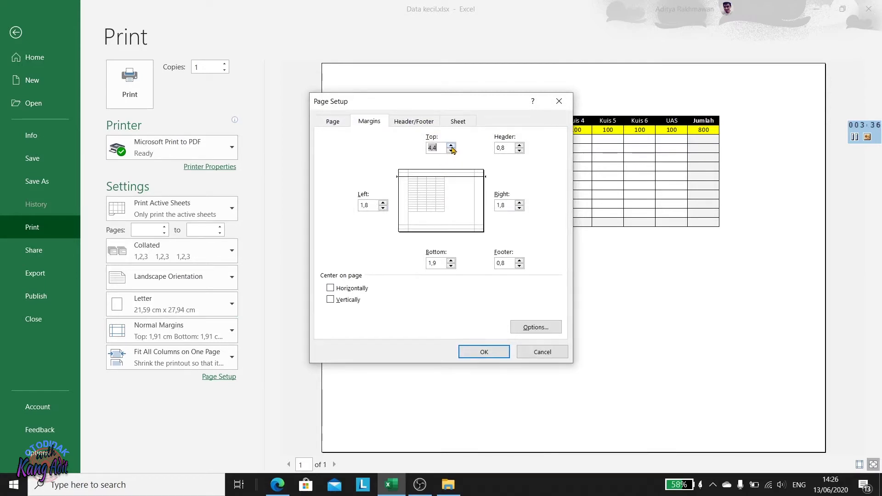
pyautogui.click(451, 146)
pyautogui.click(479, 353)
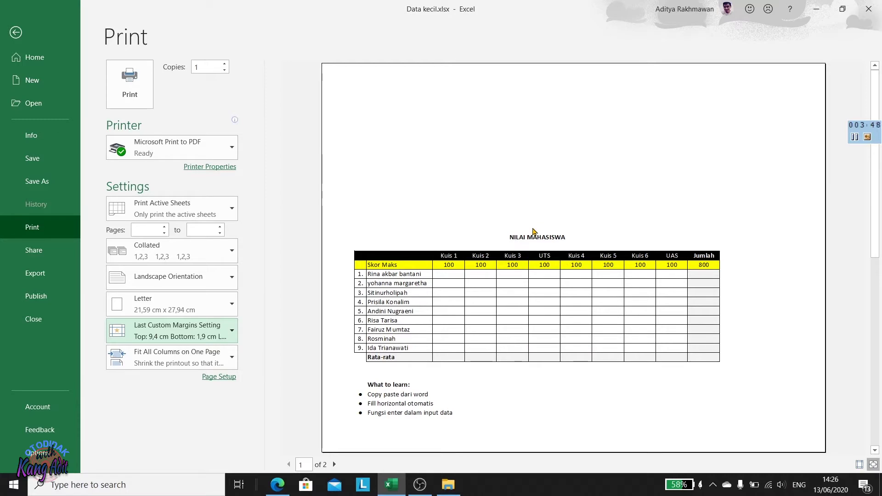
# Set the top margin to 1,9 cm and center the printout on the page both horizontally and vertically.
pyautogui.click(175, 339)
pyautogui.click(165, 310)
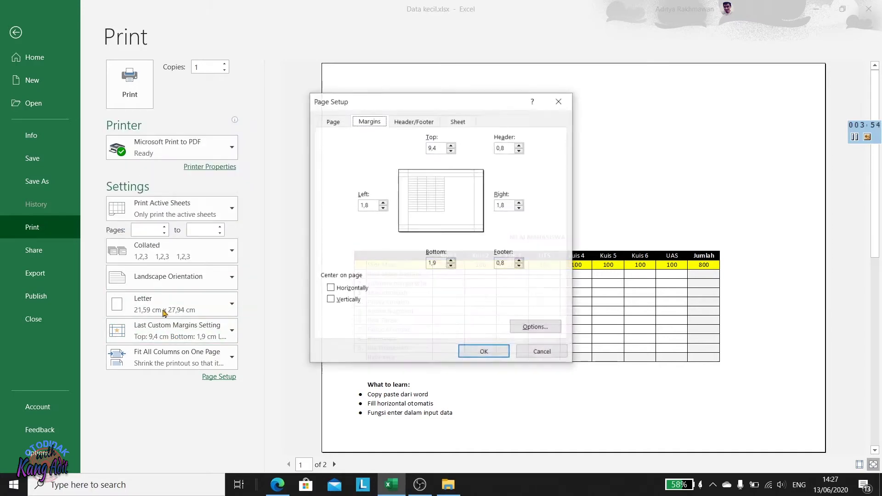
pyautogui.click(450, 154)
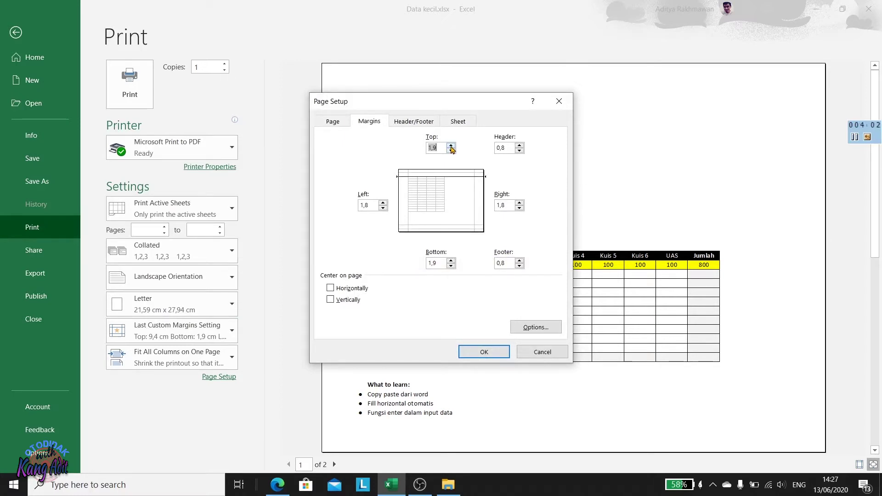
pyautogui.click(331, 291)
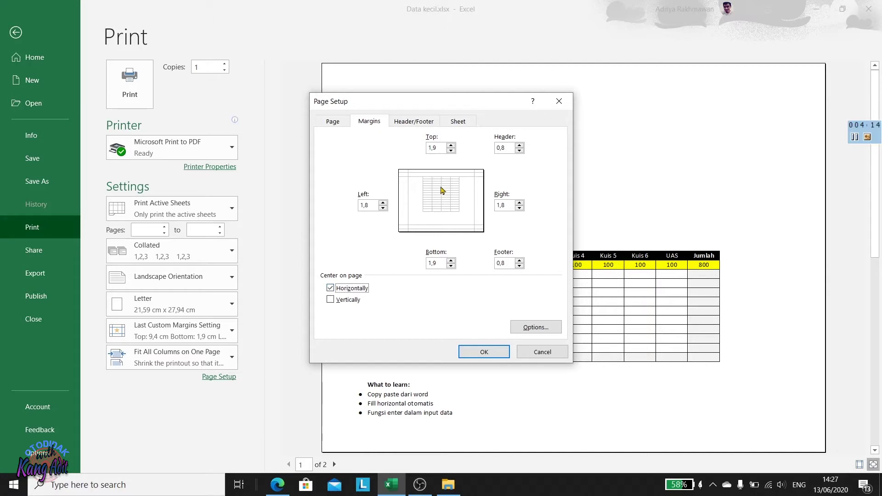
pyautogui.click(331, 290)
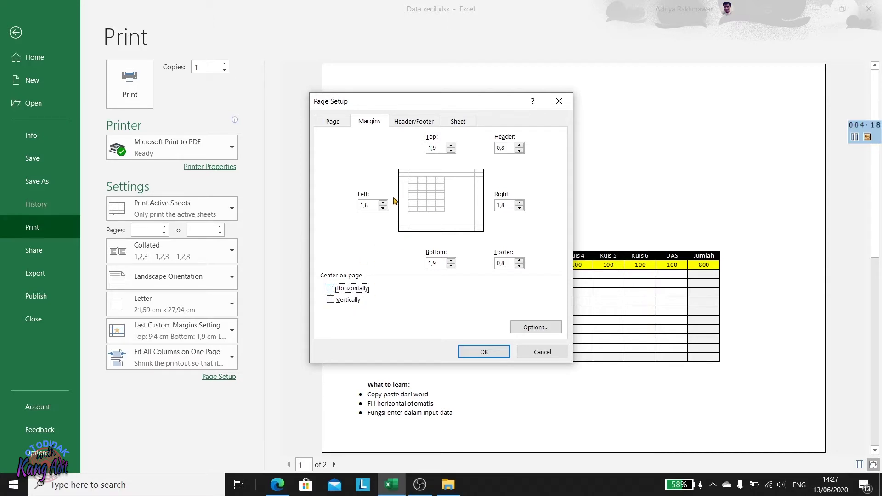
pyautogui.click(330, 289)
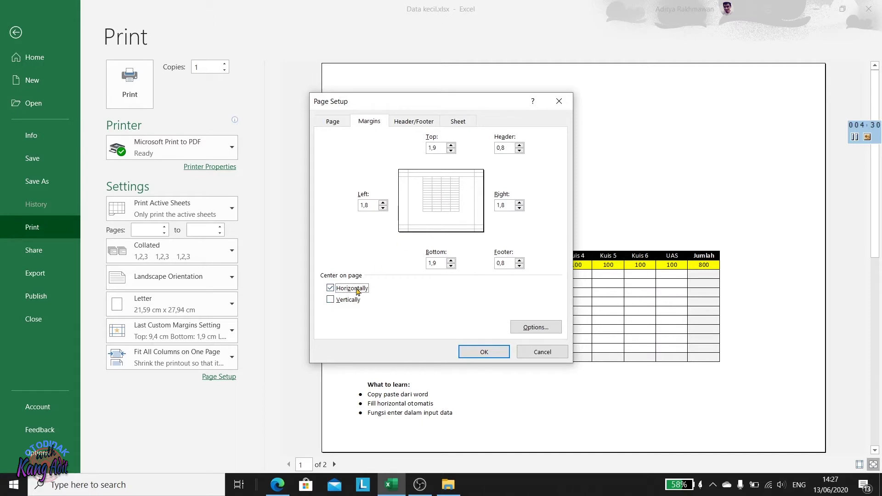
pyautogui.click(331, 301)
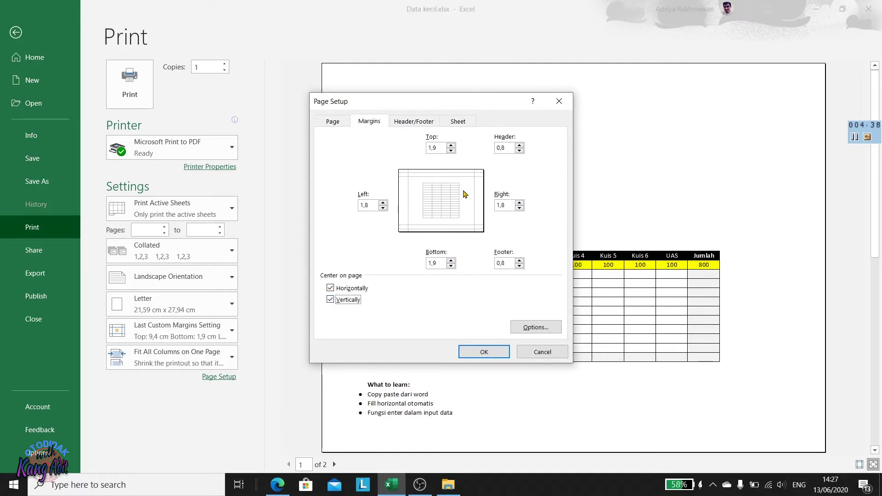
pyautogui.click(494, 354)
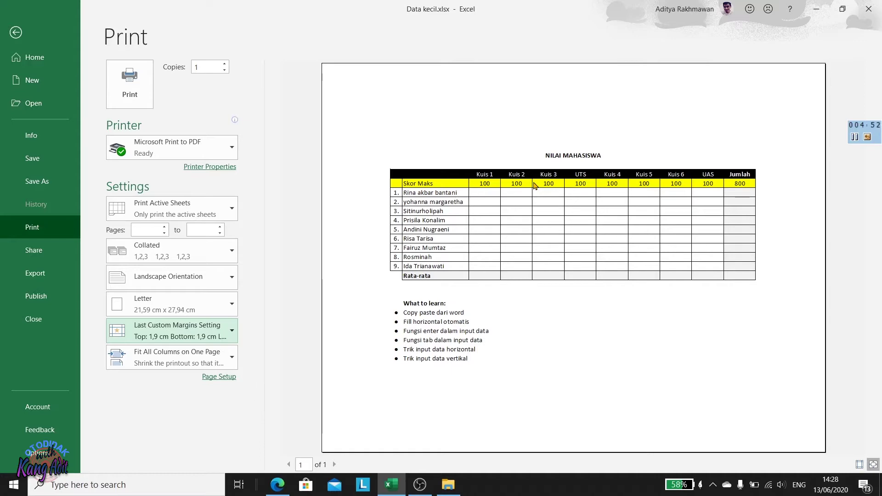
# Switch to the Data besar.xlsx workbook and open its first sheet with the full student data.
pyautogui.hotkey('alt', 'Tab')
pyautogui.hotkey('alt', 'Tab')
pyautogui.hotkey('alt', 'Tab')
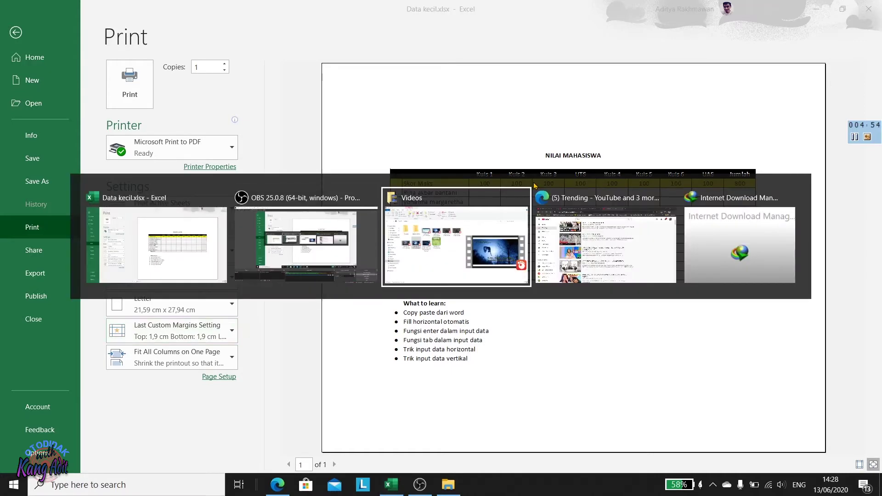
pyautogui.hotkey('alt', 'Tab')
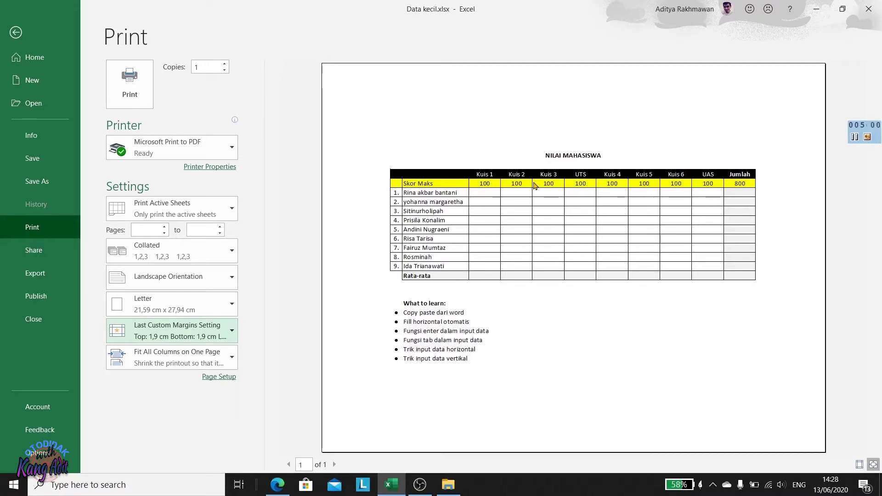
pyautogui.press('super+d')
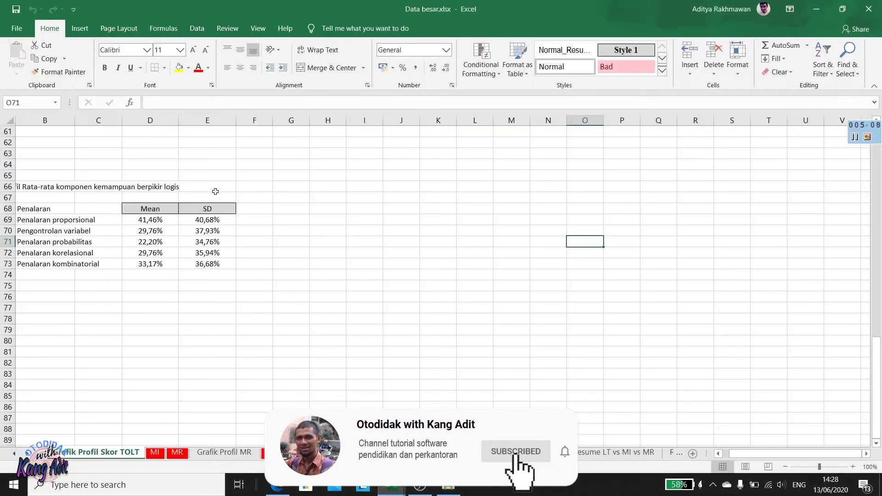
pyautogui.click(197, 243)
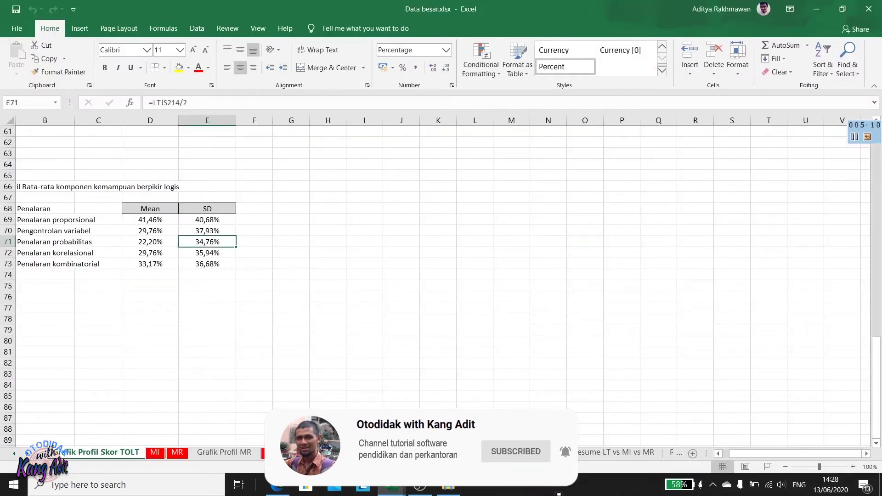
pyautogui.click(44, 455)
pyautogui.click(42, 455)
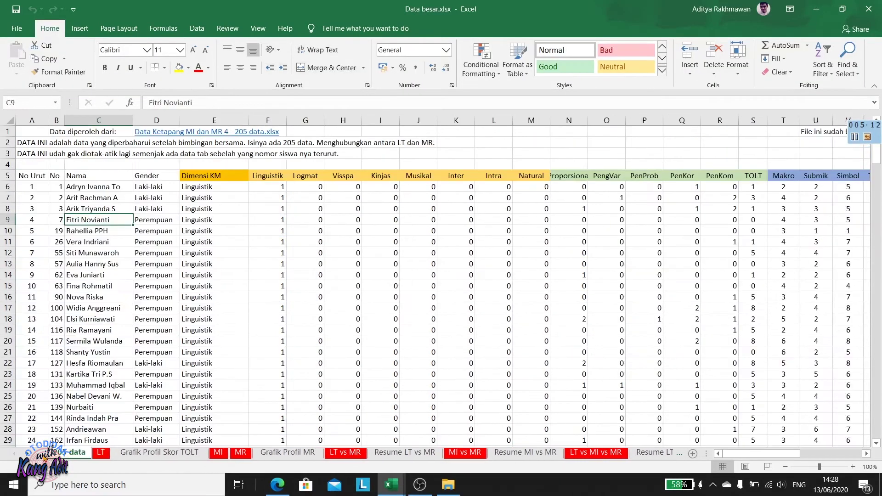
# Set the student data sheet's print scaling to Fit All Columns on One Page.
pyautogui.click(105, 196)
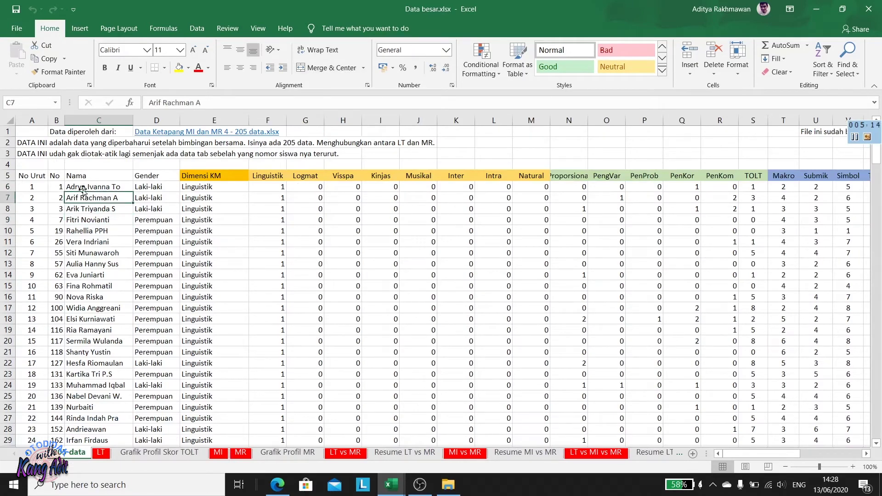
pyautogui.click(38, 175)
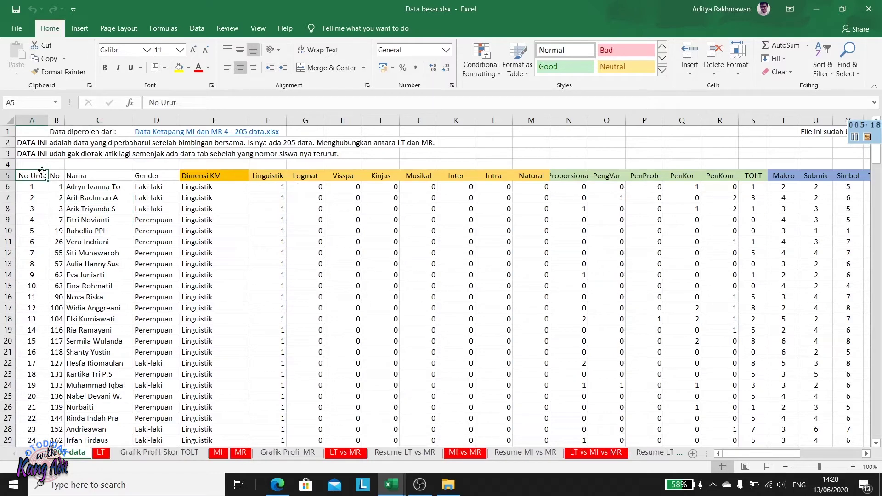
pyautogui.hotkey('ctrl', 'Right')
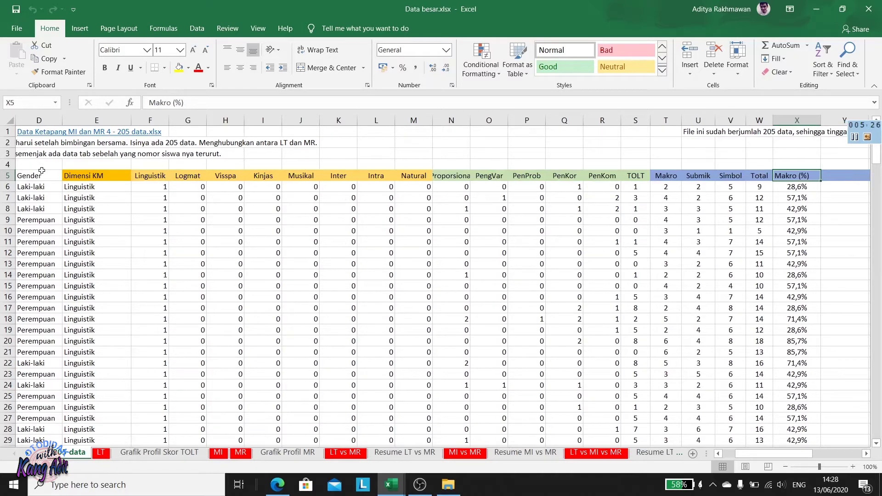
pyautogui.hotkey('ctrl', 'p')
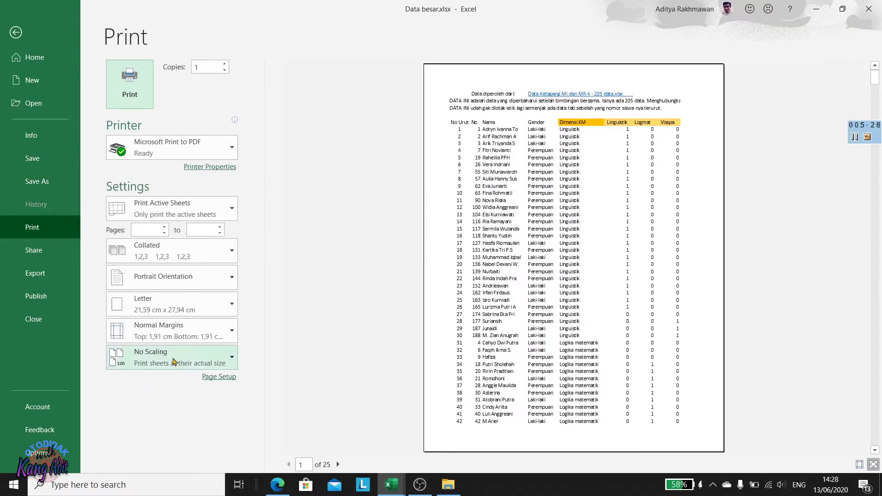
pyautogui.click(174, 361)
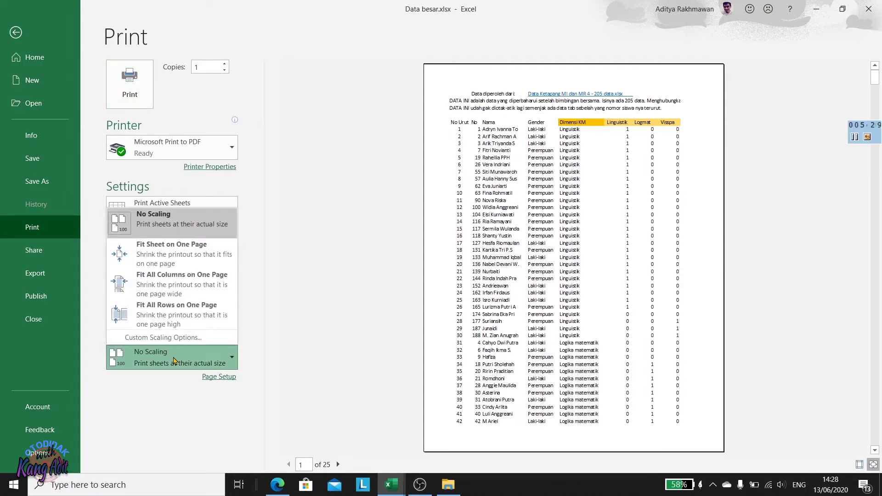
pyautogui.click(183, 280)
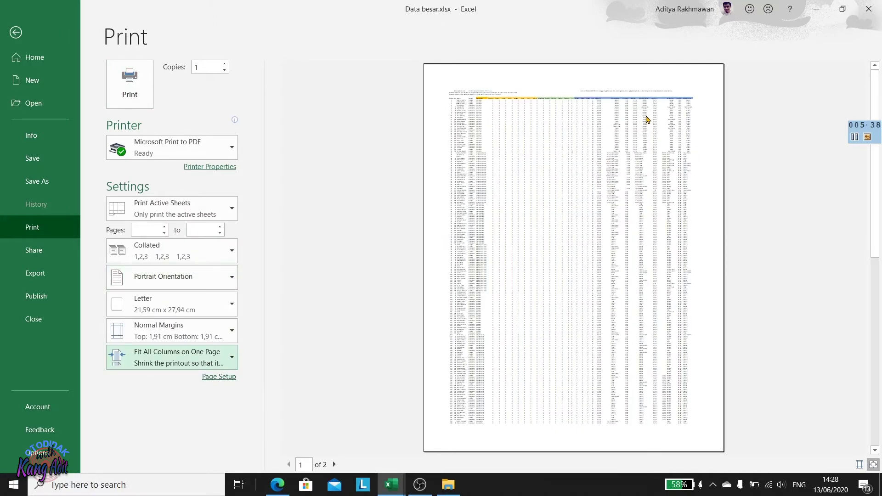
# Set the student data printout to Landscape Orientation and return to the worksheet.
pyautogui.click(161, 278)
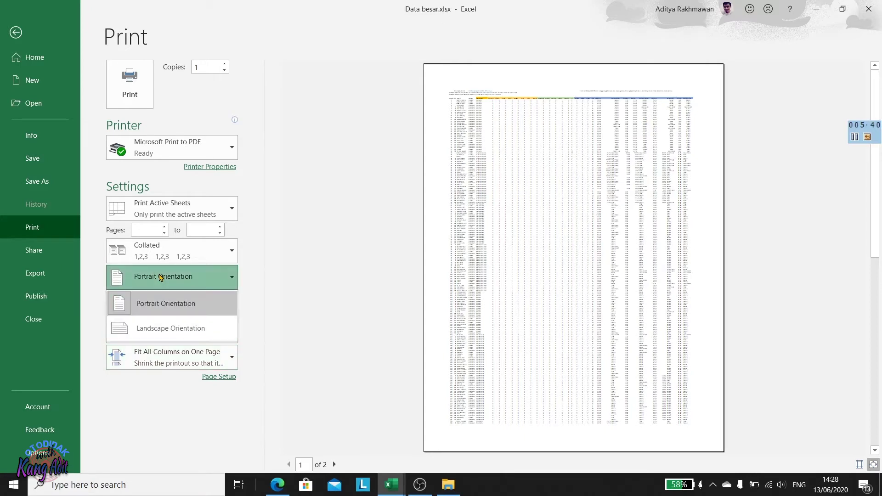
pyautogui.click(168, 328)
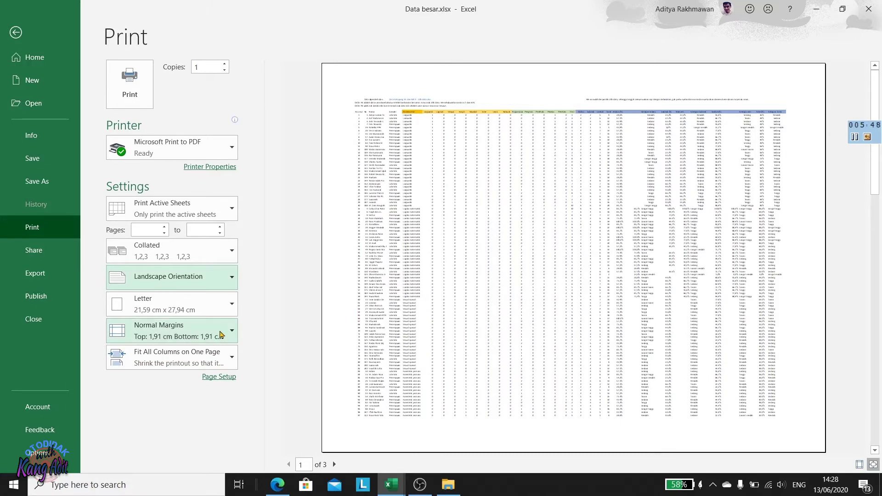
pyautogui.press('Escape')
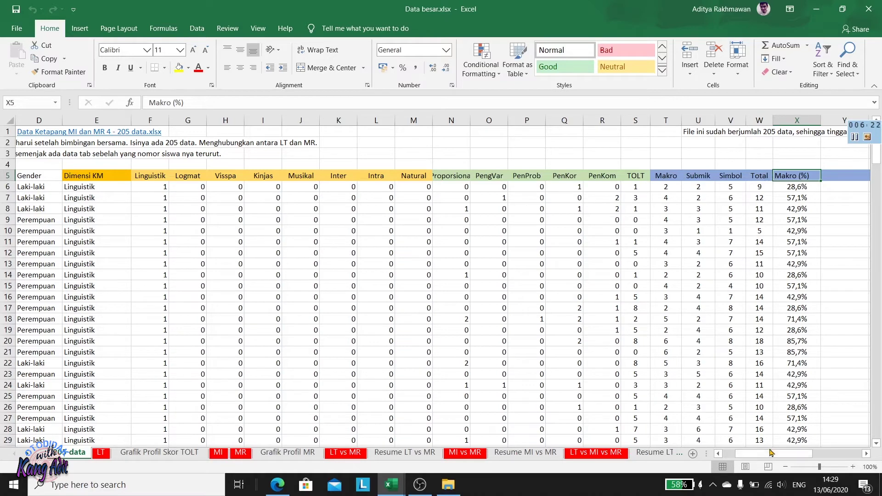
# Hide columns E to M, from Dimensi KM through Natural, on the student data sheet.
pyautogui.moveTo(773, 454); pyautogui.dragTo(761, 457)
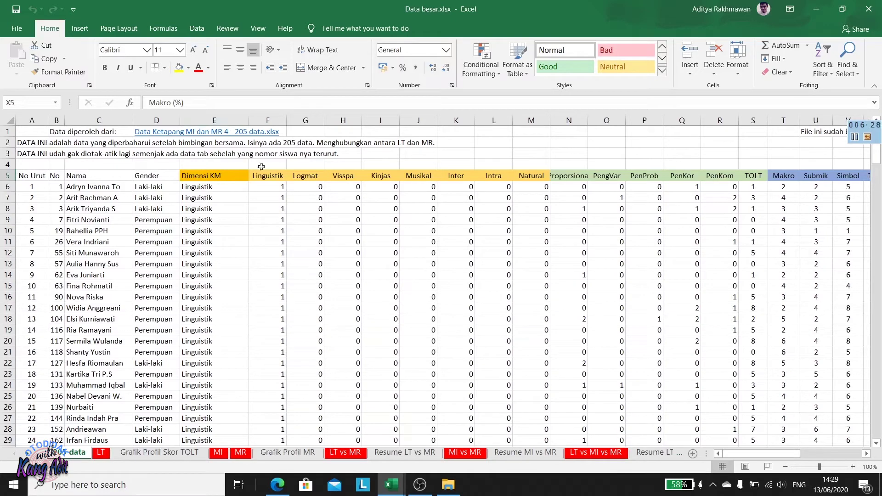
pyautogui.moveTo(203, 117); pyautogui.dragTo(518, 131)
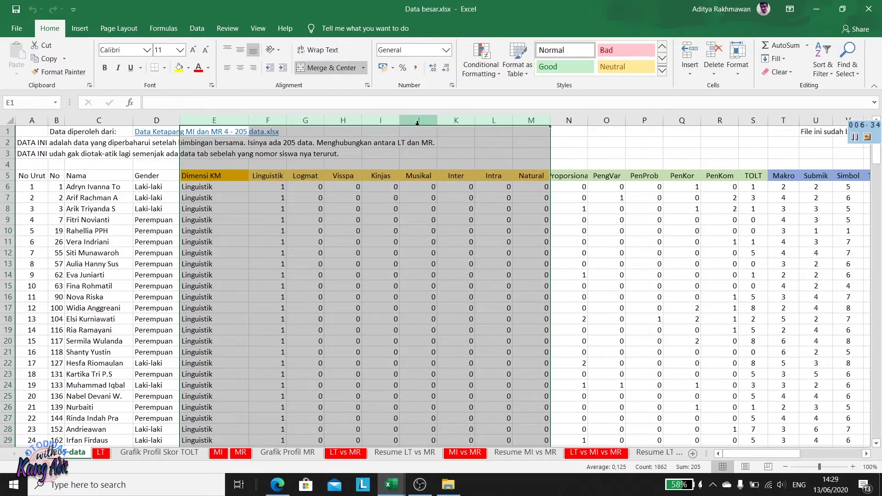
pyautogui.moveTo(217, 119); pyautogui.dragTo(525, 121)
pyautogui.rightClick(524, 122)
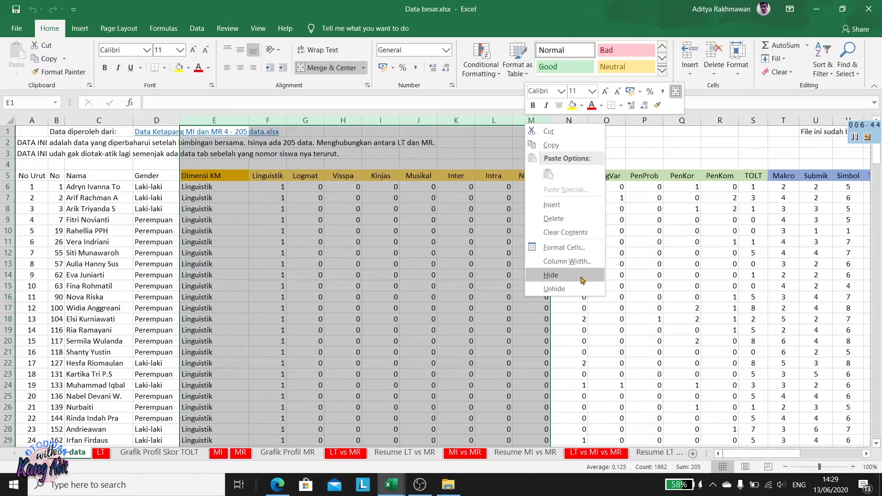
pyautogui.click(551, 275)
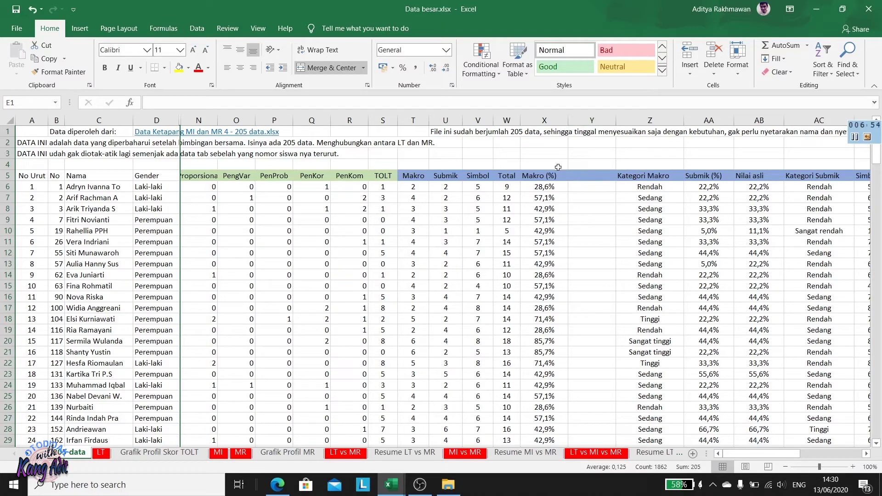
pyautogui.click(527, 176)
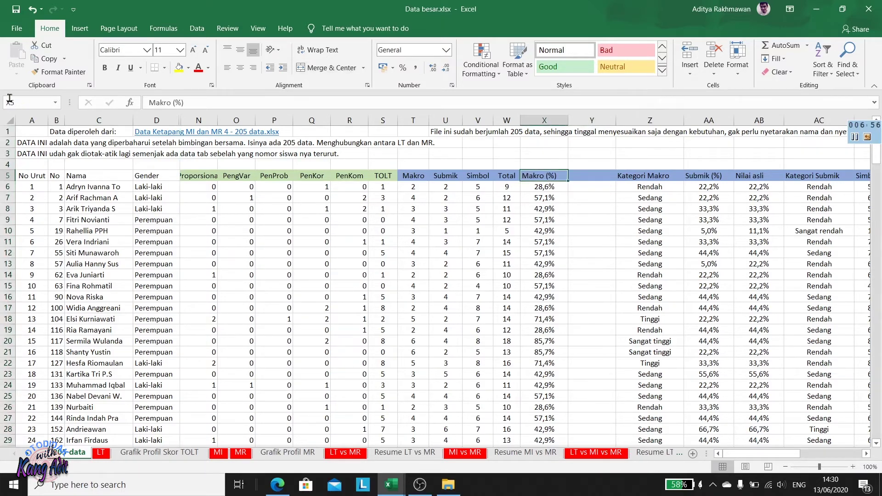
pyautogui.click(31, 133)
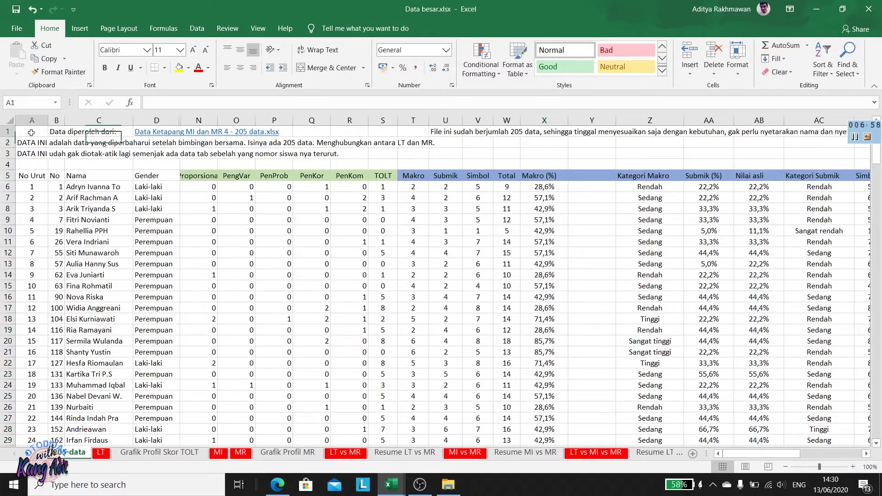
pyautogui.moveTo(612, 175); pyautogui.dragTo(862, 299)
pyautogui.click(530, 175)
pyautogui.moveTo(530, 175); pyautogui.dragTo(312, 159)
pyautogui.hotkey('ctrl', 'z')
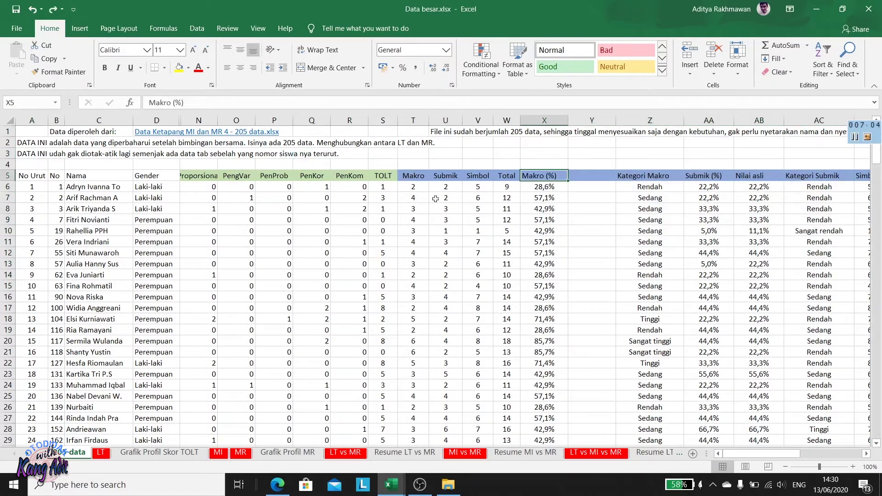
# Select the student table from the No Urut header in A5 across to the Makro (%) column and down to the last student row.
pyautogui.moveTo(29, 175); pyautogui.dragTo(531, 205)
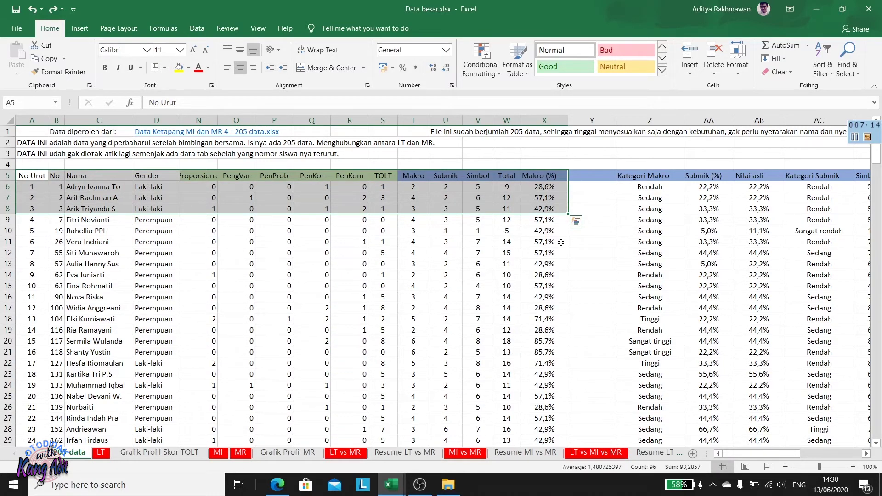
pyautogui.hotkey('ctrl', 'shift', 'Down')
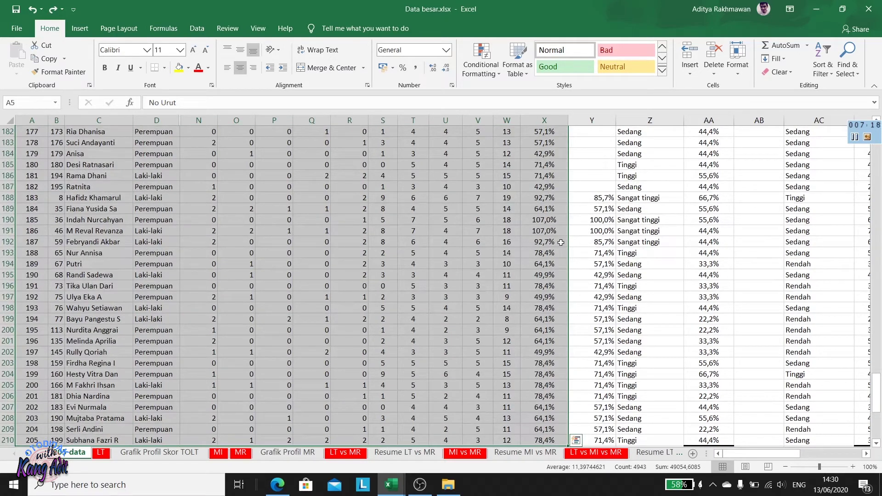
# Extend the selected student table by one row to include the Rata-rata averages in row 211.
pyautogui.click(576, 441)
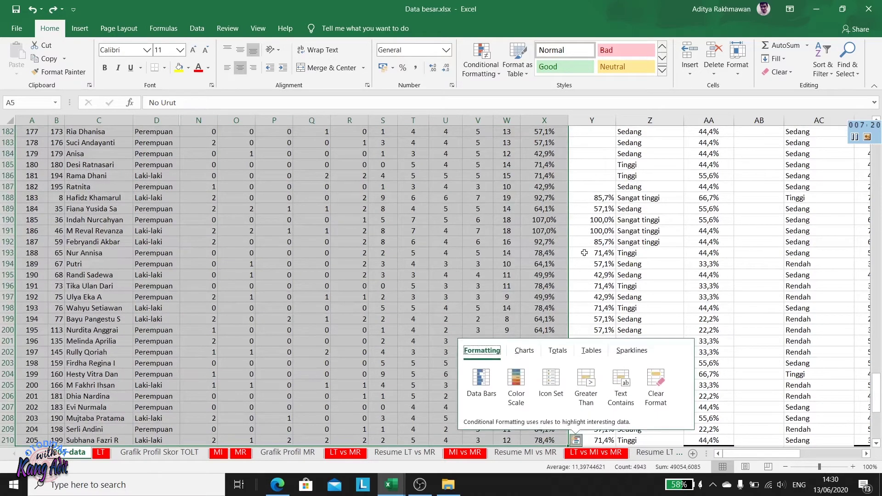
pyautogui.scroll(-3, 620, 319)
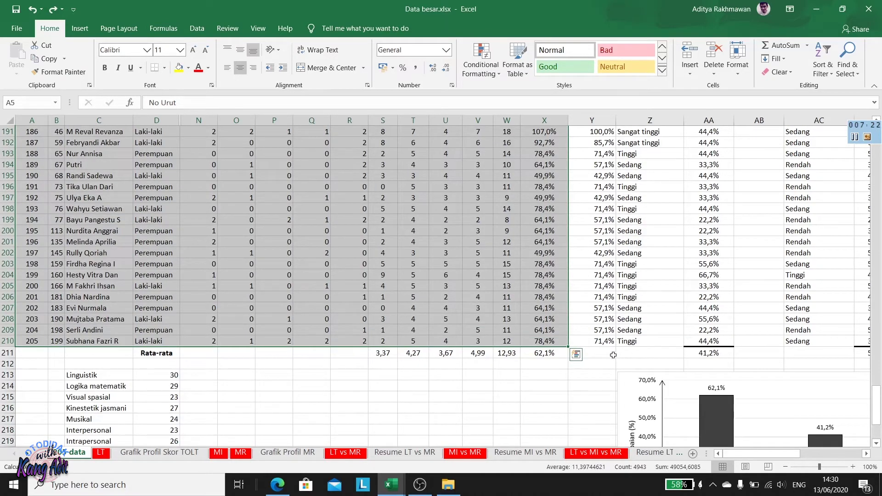
pyautogui.hotkey('shift', 'Down')
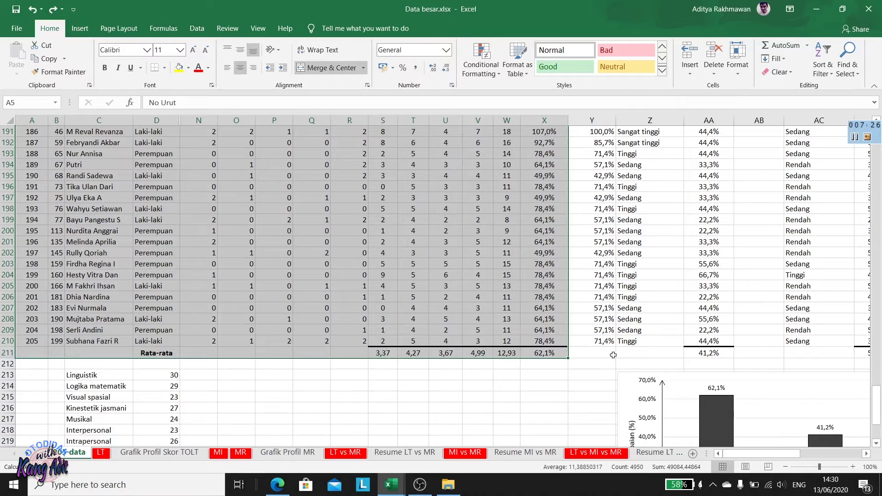
# Examine the student data sheet's print preview and its print range options, keeping Print Active Sheets.
pyautogui.hotkey('ctrl', 'p')
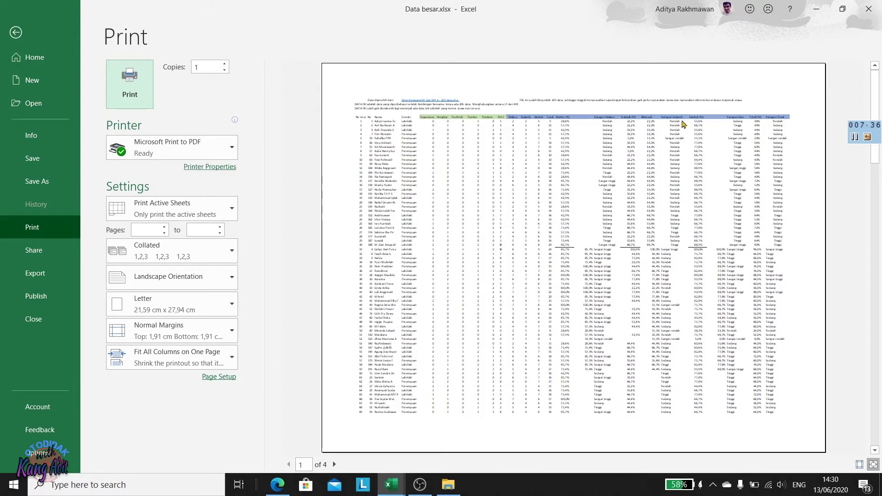
pyautogui.press('Escape')
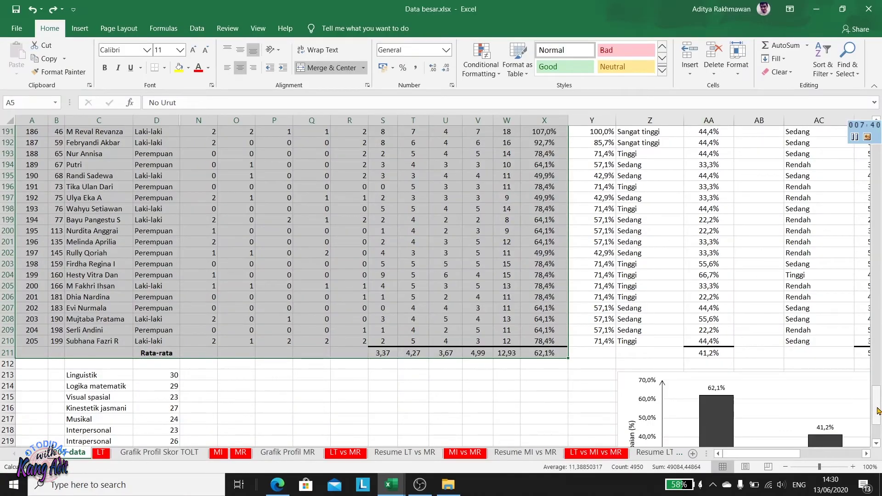
pyautogui.moveTo(876, 409); pyautogui.dragTo(875, 146)
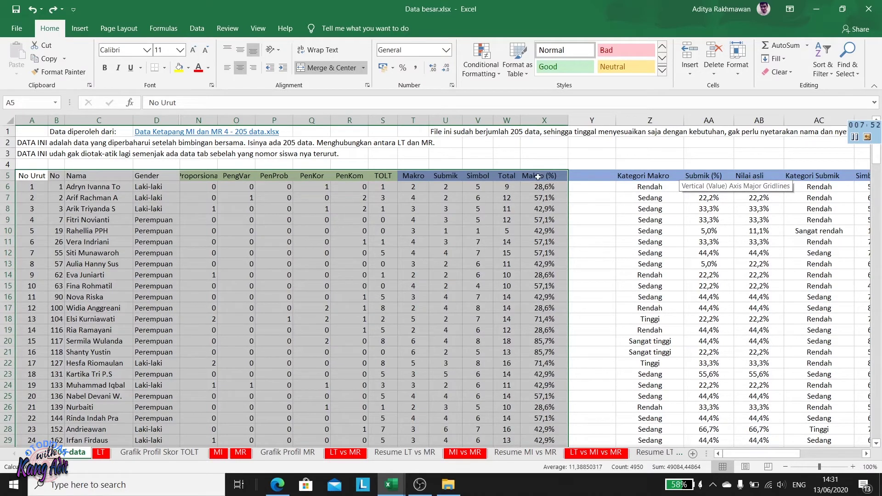
pyautogui.hotkey('ctrl', 'p')
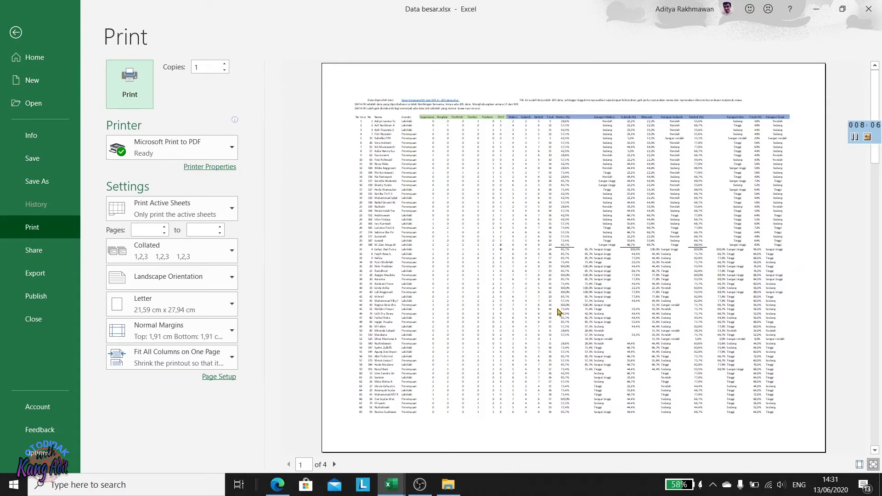
pyautogui.click(173, 210)
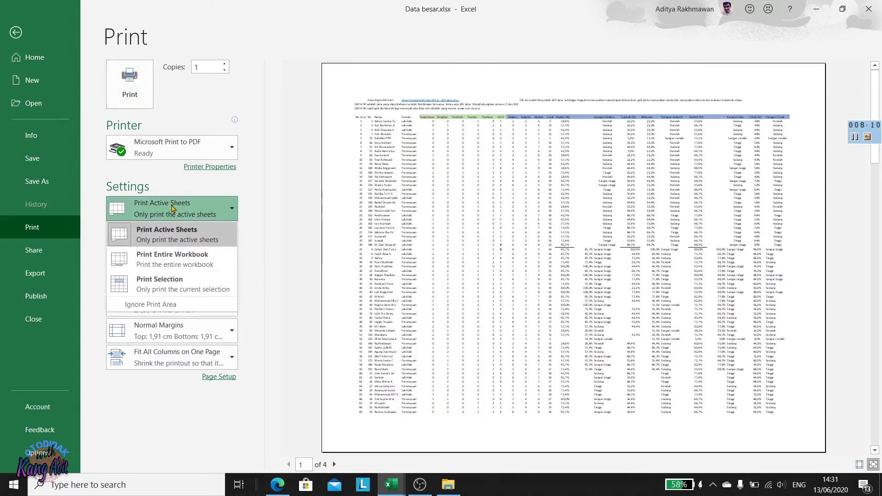
pyautogui.click(173, 240)
pyautogui.press('Escape')
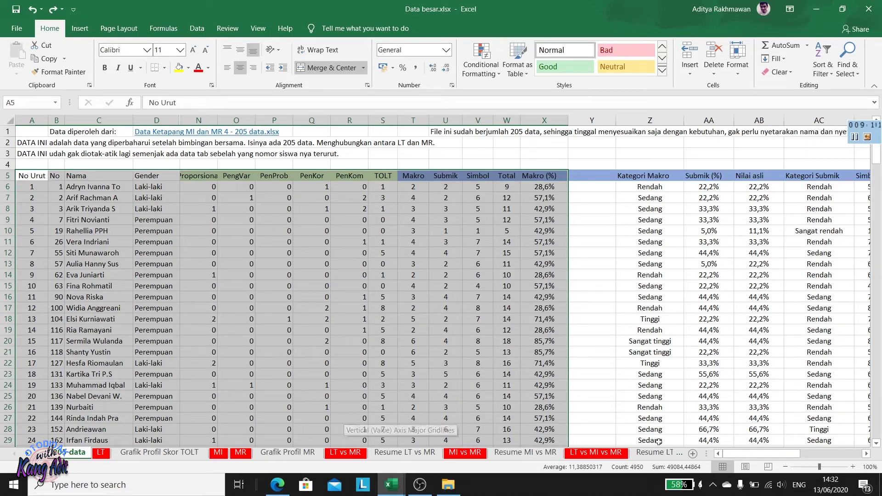
# Examine the worksheet columns beyond Makro (%) up to Kategori Total, and review the print range options for them.
pyautogui.moveTo(760, 455); pyautogui.dragTo(811, 456)
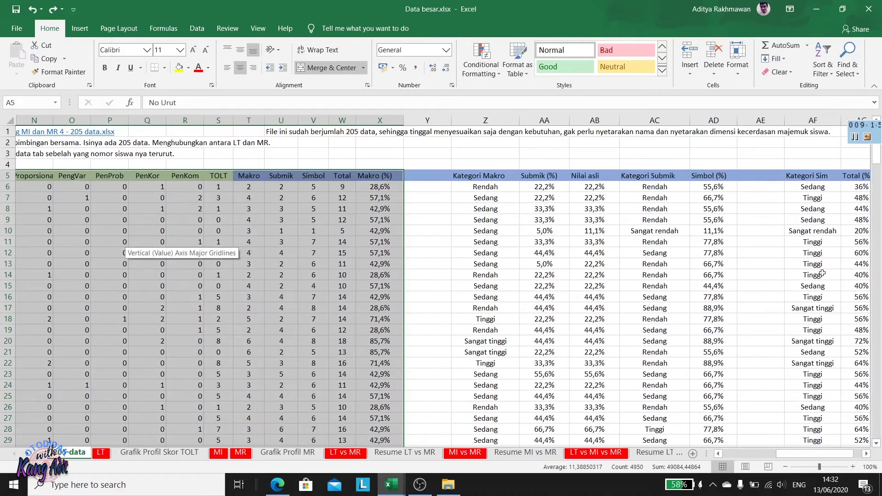
pyautogui.moveTo(840, 455); pyautogui.dragTo(869, 457)
pyautogui.click(867, 454)
pyautogui.click(867, 454)
pyautogui.click(867, 454)
pyautogui.click(867, 454)
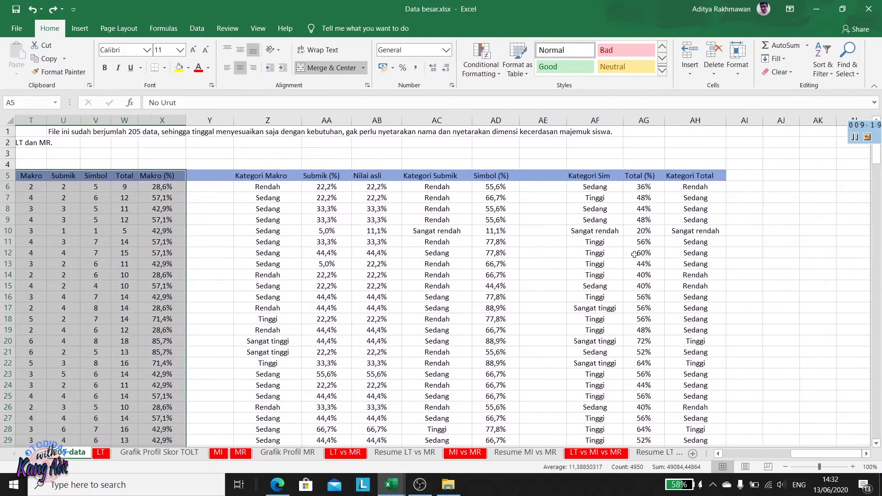
pyautogui.moveTo(832, 454); pyautogui.dragTo(753, 453)
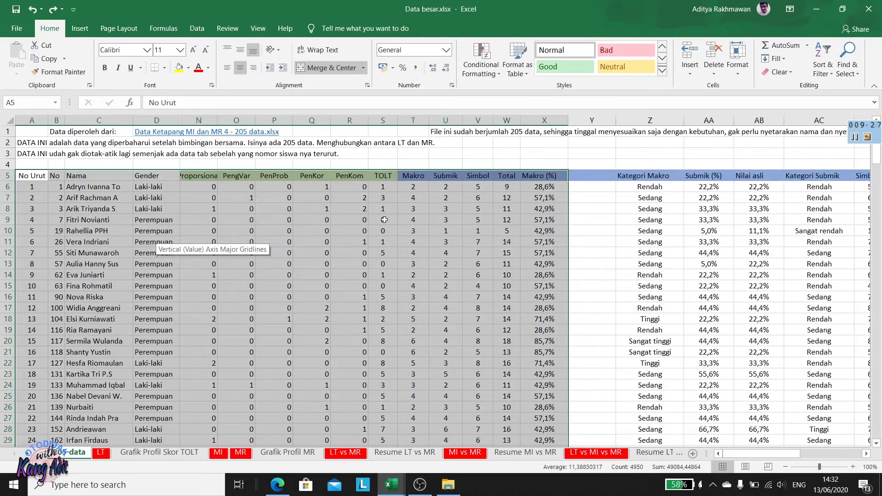
pyautogui.hotkey('ctrl', 'p')
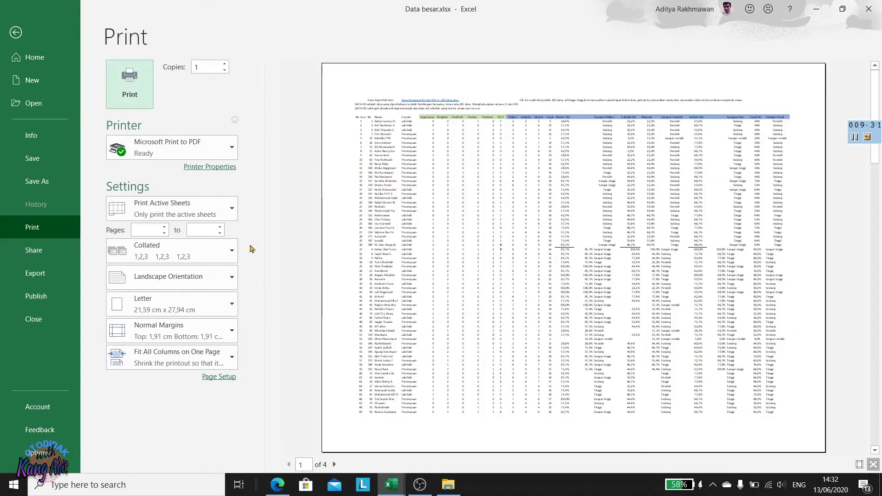
pyautogui.click(201, 217)
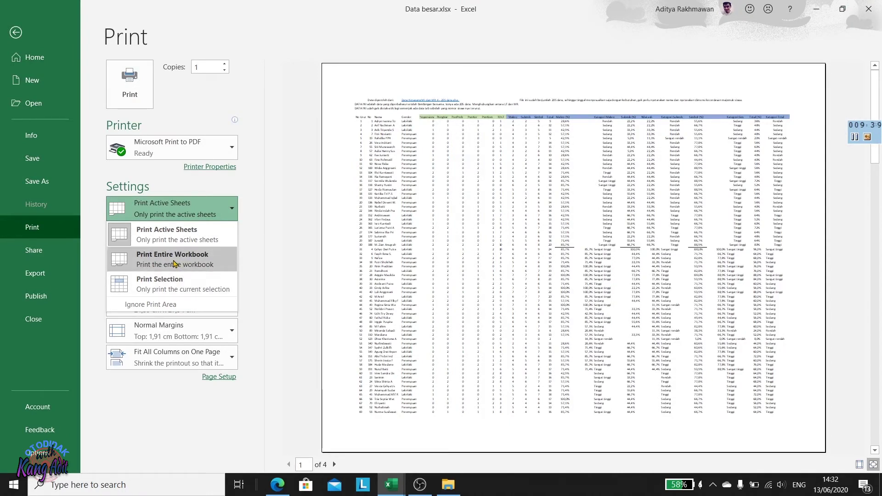
pyautogui.press('Escape')
pyautogui.press('Escape')
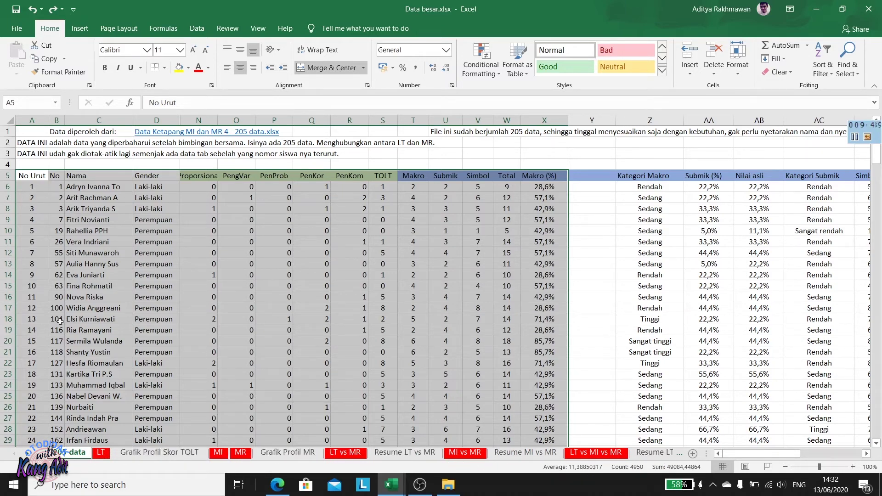
# Set the student data printout to Print Selection on A4 paper.
pyautogui.hotkey('ctrl', 'p')
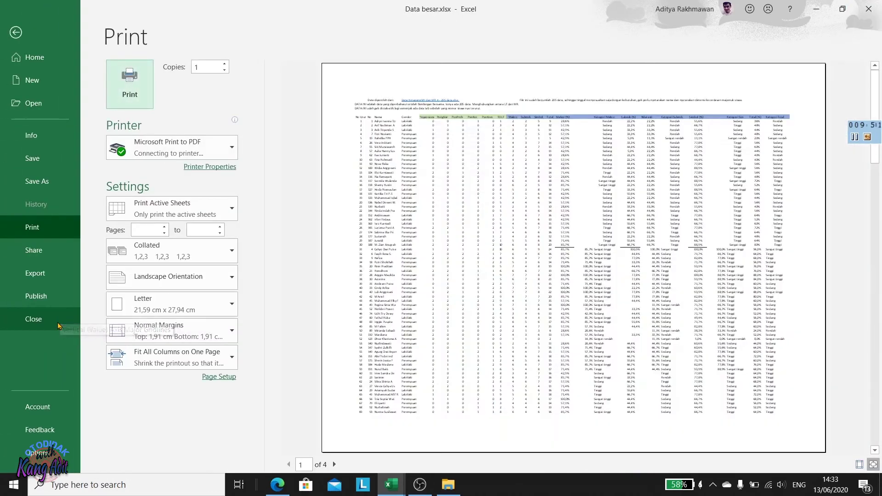
pyautogui.click(173, 213)
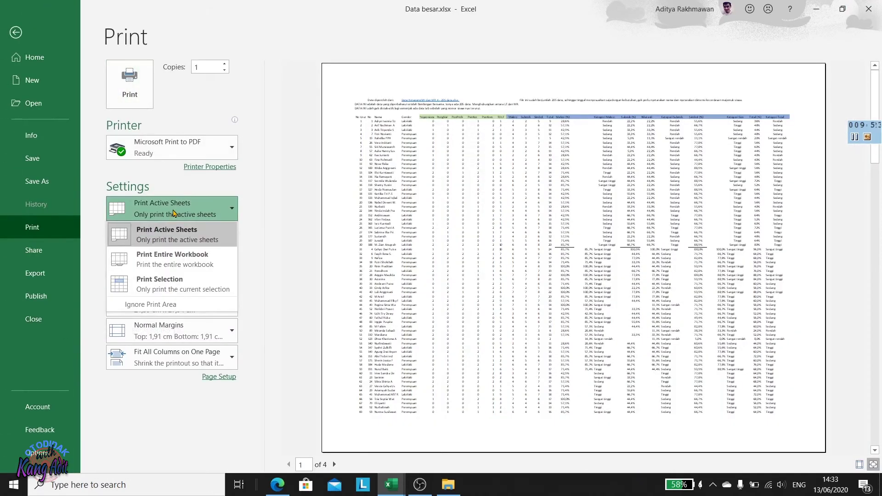
pyautogui.click(196, 288)
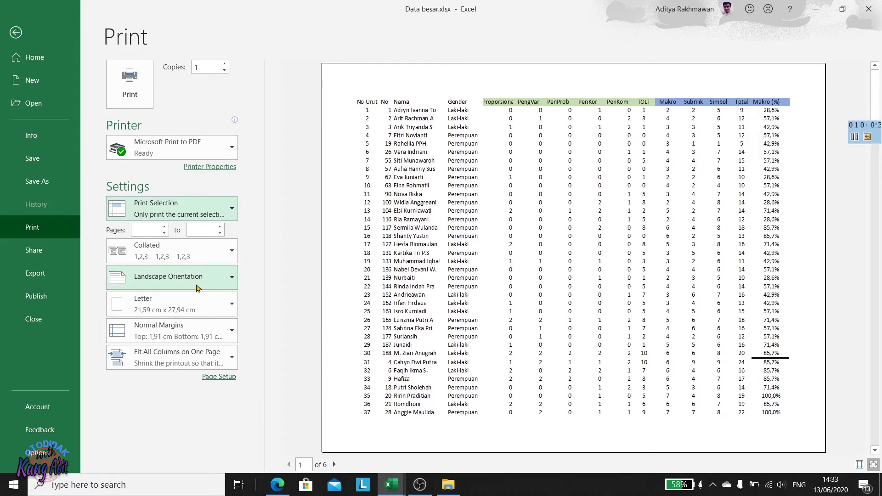
pyautogui.click(198, 313)
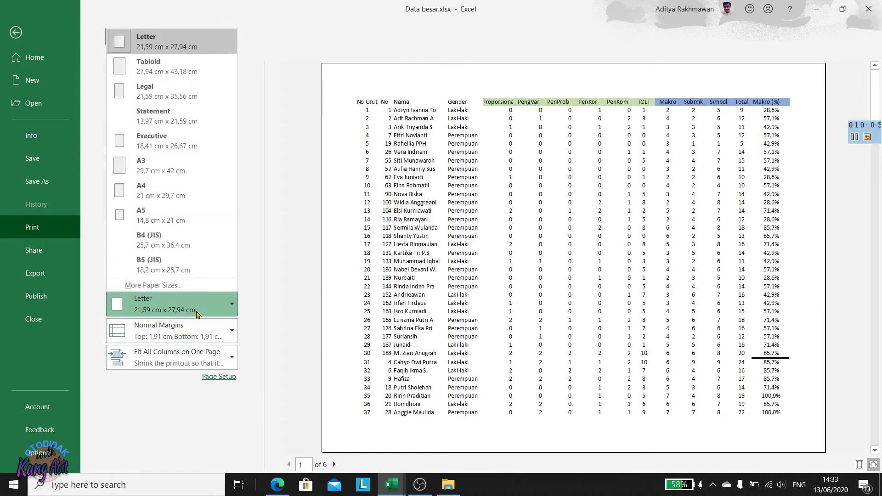
pyautogui.click(148, 188)
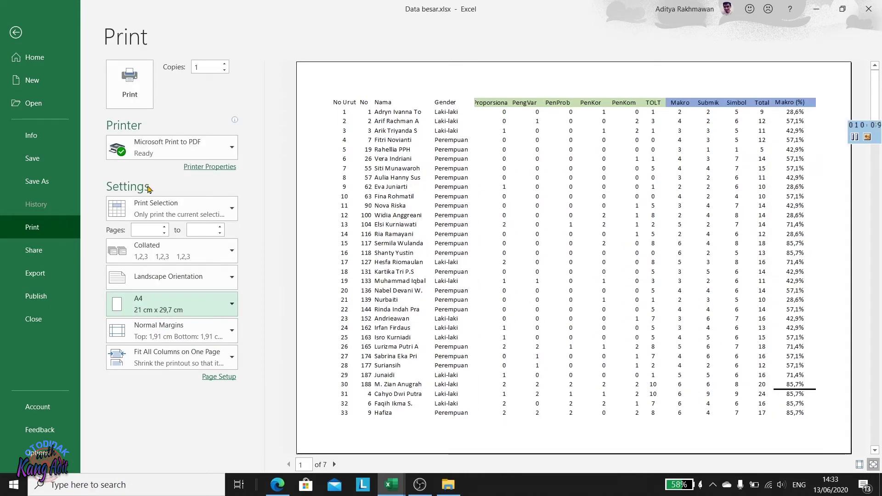
# Center the printout on the page both horizontally and vertically in the custom margin settings.
pyautogui.click(215, 337)
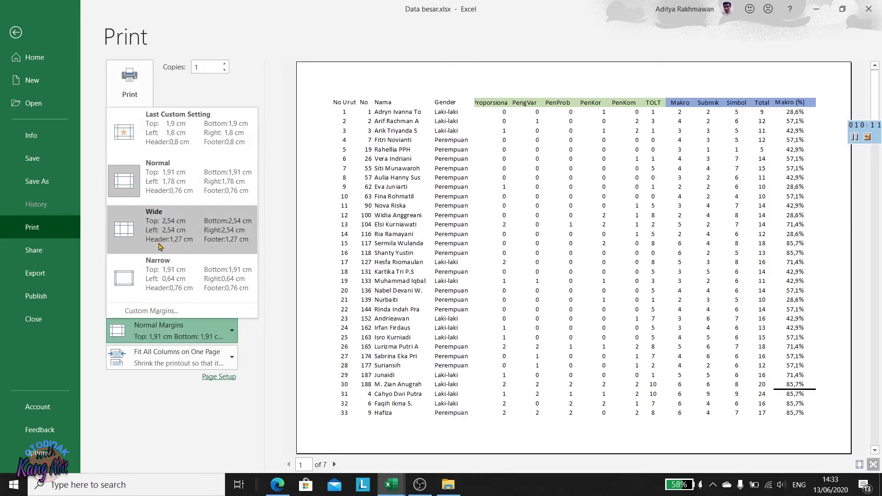
pyautogui.click(185, 313)
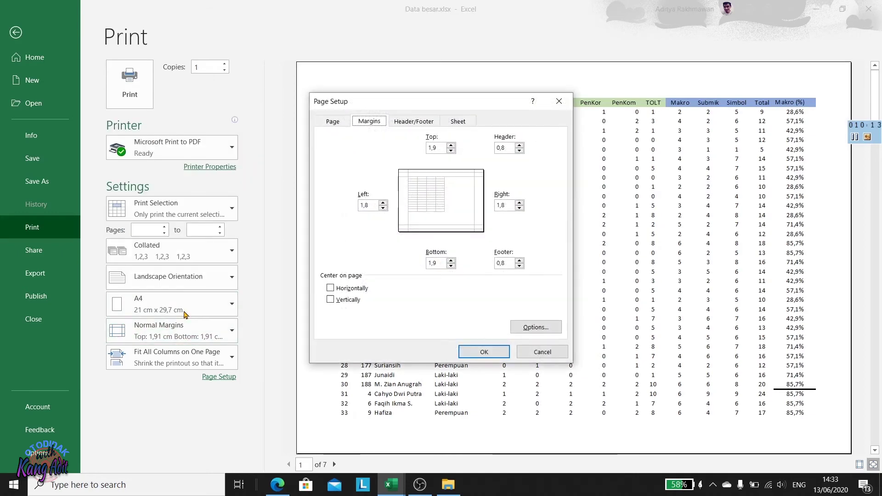
pyautogui.click(331, 288)
pyautogui.click(331, 300)
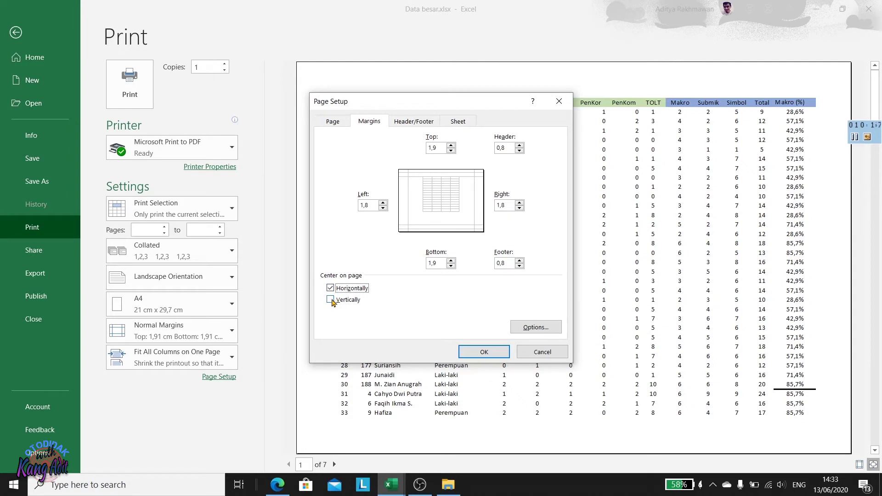
pyautogui.click(485, 352)
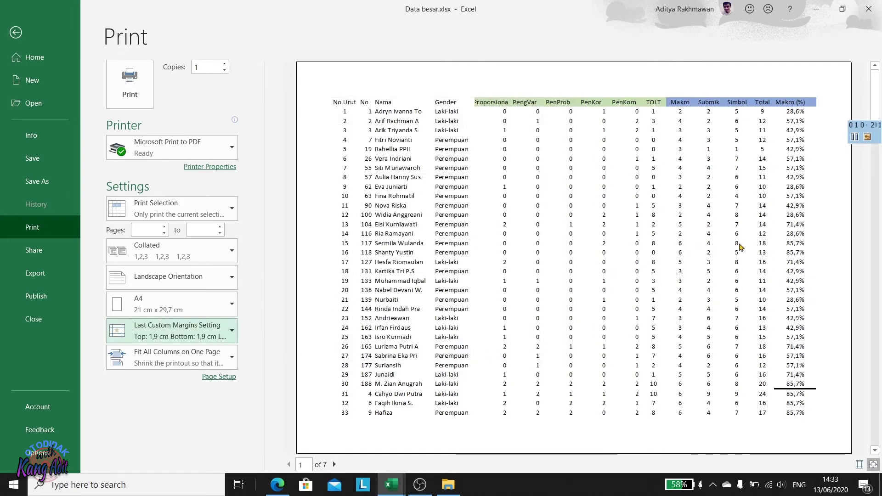
# Try the Fit All Rows on One Page scaling and restore Fit All Columns on One Page.
pyautogui.click(212, 357)
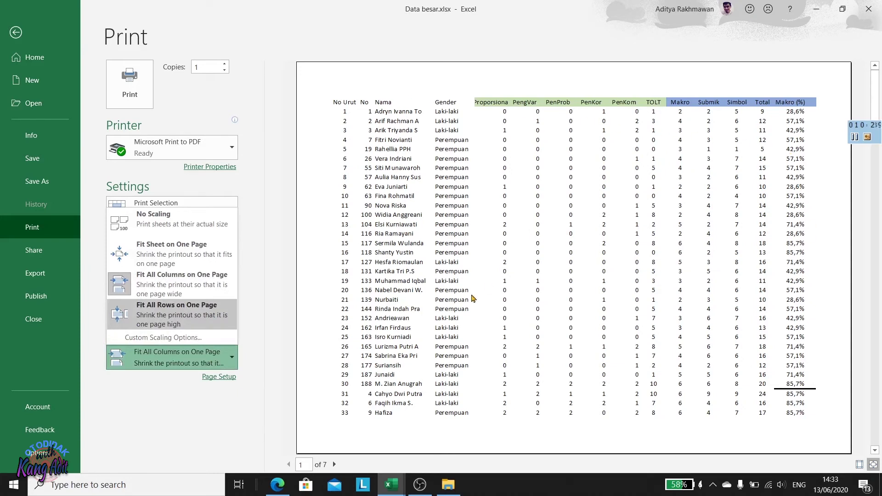
pyautogui.click(153, 319)
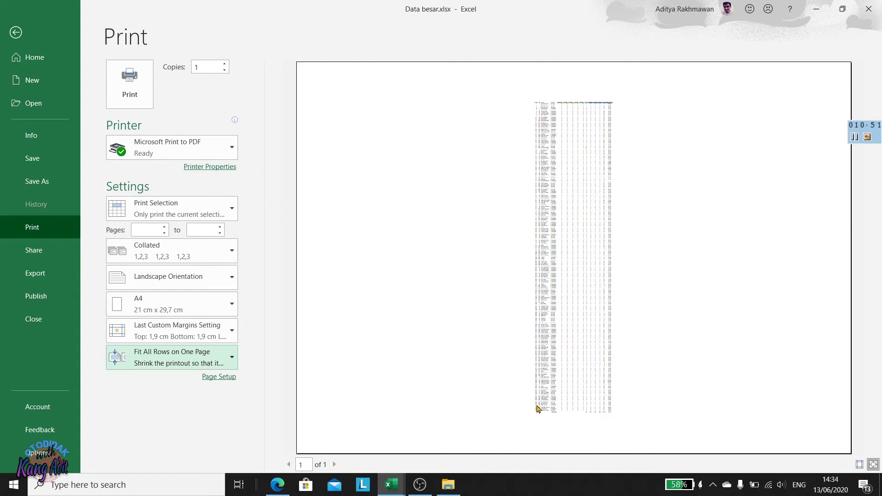
pyautogui.click(172, 358)
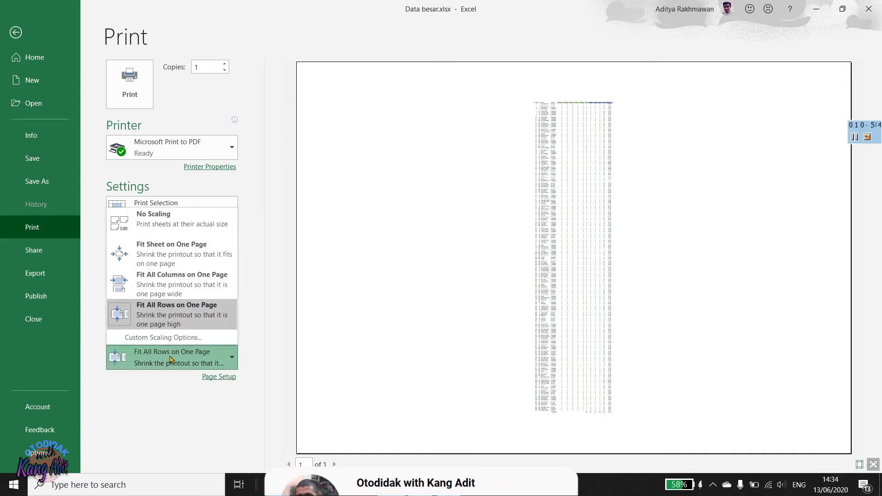
pyautogui.click(150, 284)
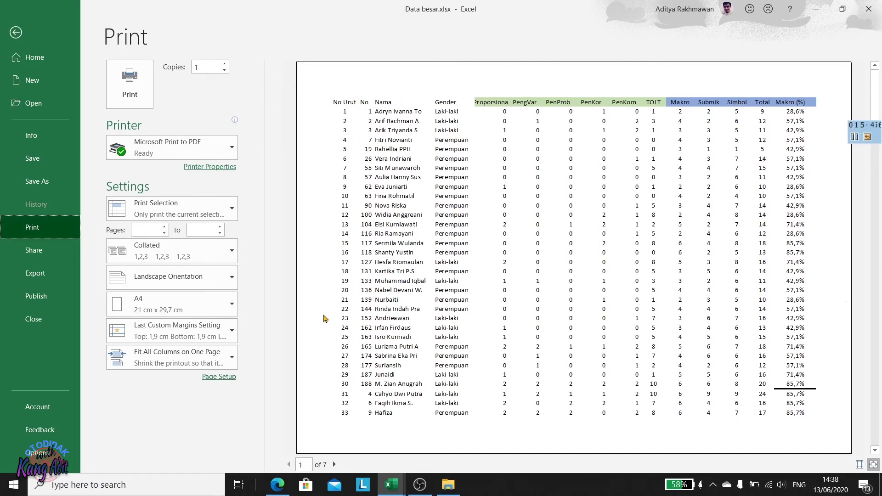
# Set the custom print scaling to adjust to 100% of normal size.
pyautogui.click(176, 356)
pyautogui.click(175, 358)
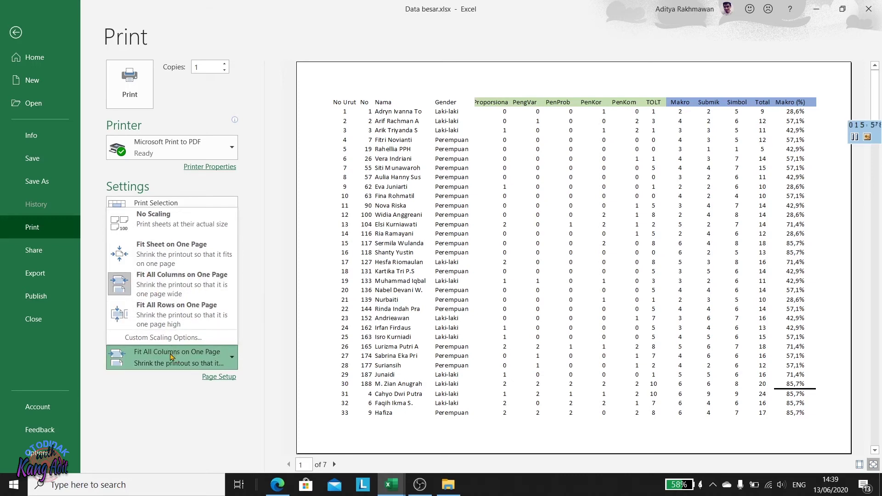
pyautogui.click(165, 338)
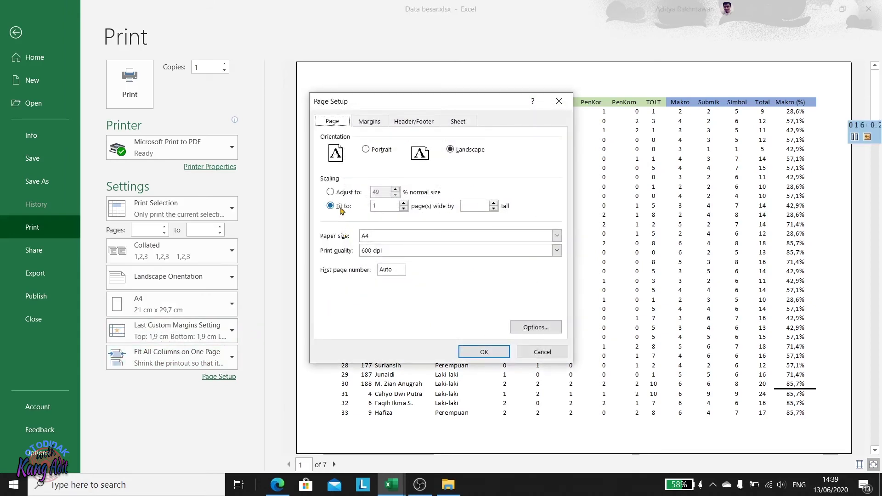
pyautogui.click(330, 192)
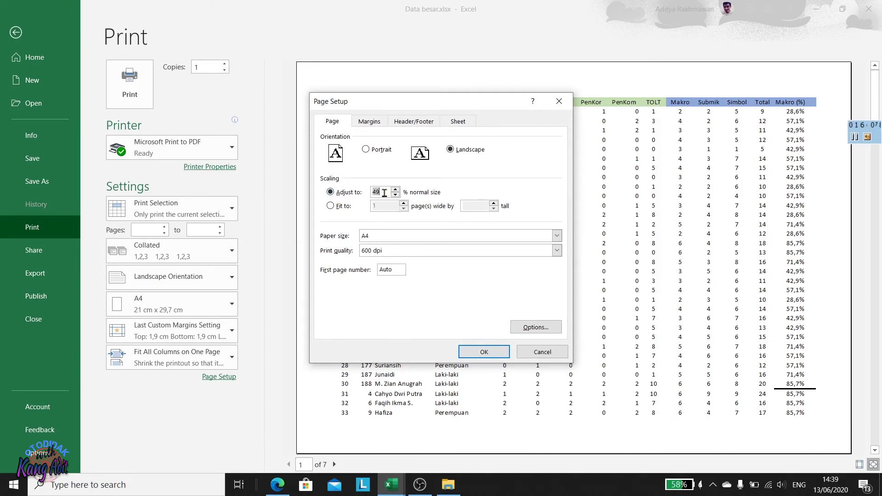
pyautogui.write('100')
pyautogui.click(484, 352)
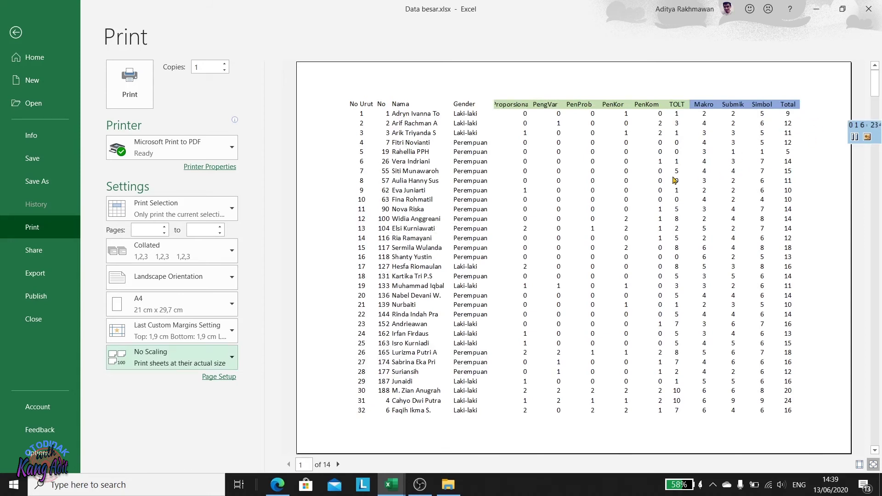
# Set the custom print scaling to adjust to 90% of normal size.
pyautogui.click(203, 364)
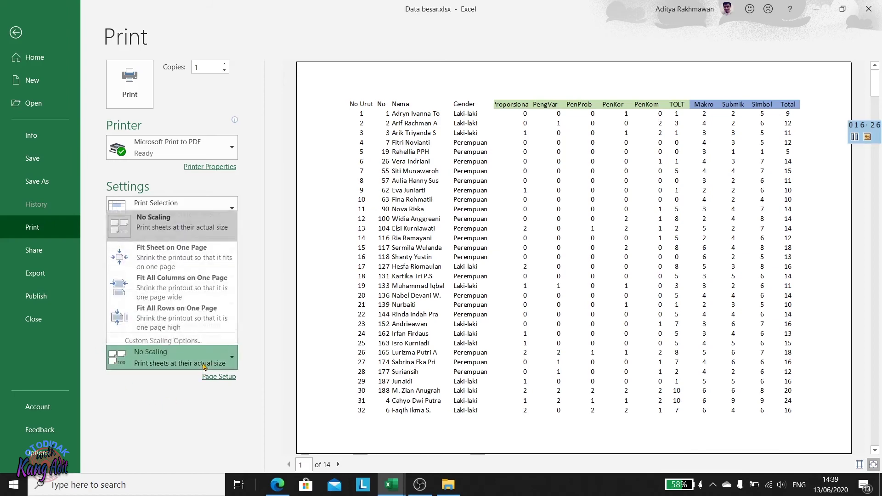
pyautogui.click(172, 339)
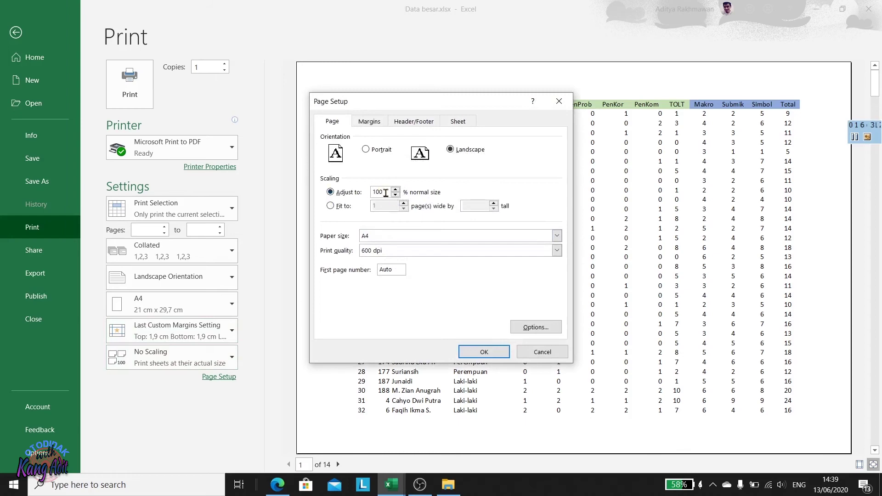
pyautogui.moveTo(387, 193); pyautogui.dragTo(363, 196)
pyautogui.write('90')
pyautogui.click(490, 352)
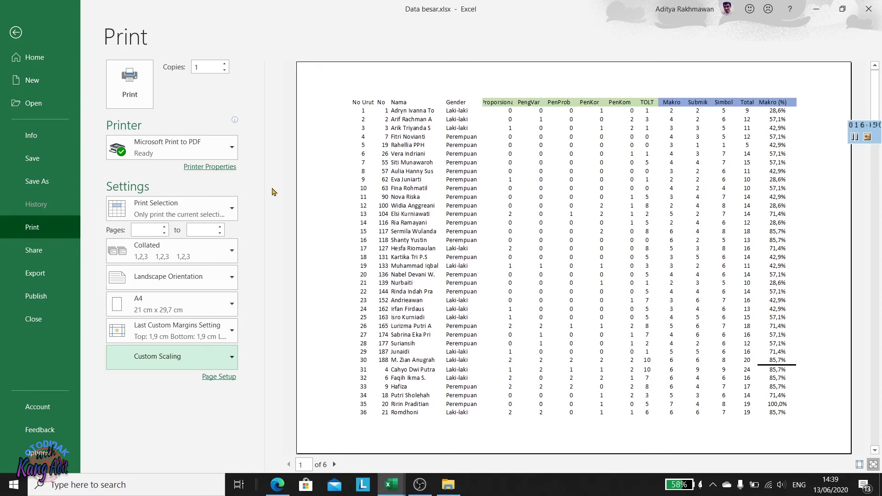
# Print the selected data with the Microsoft Print to PDF printer and save the output on the Desktop as Cobaan.
pyautogui.click(204, 150)
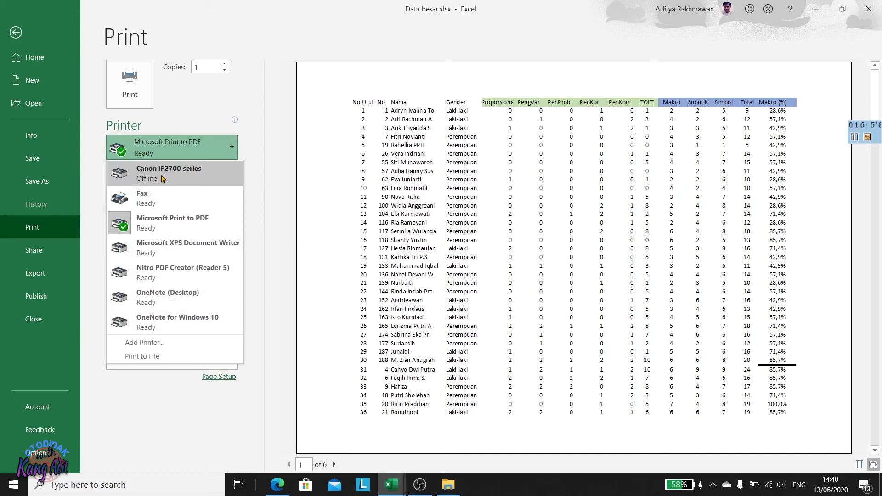
pyautogui.moveTo(163, 179)
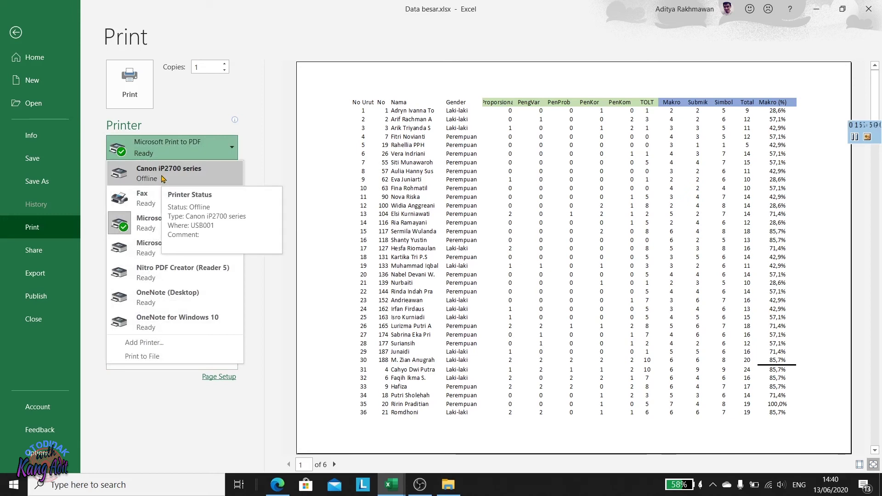
pyautogui.click(154, 224)
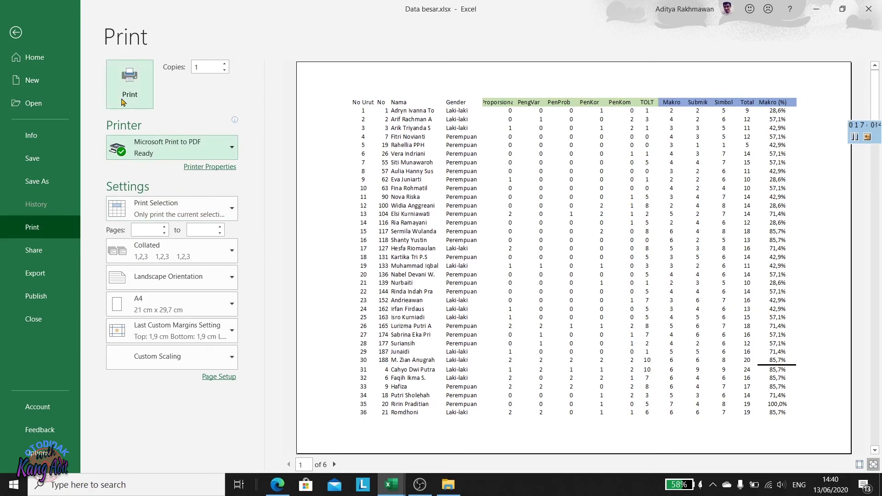
pyautogui.click(129, 85)
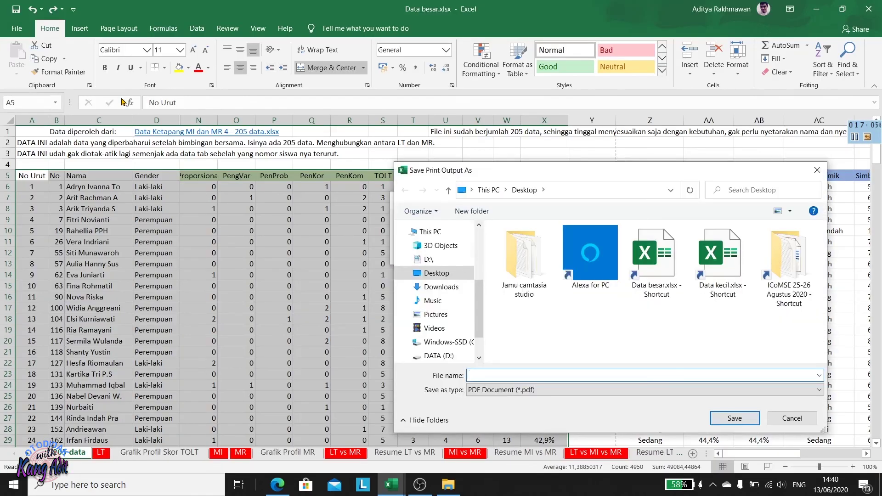
pyautogui.click(428, 276)
pyautogui.click(513, 376)
pyautogui.write('Cobaan')
pyautogui.click(740, 419)
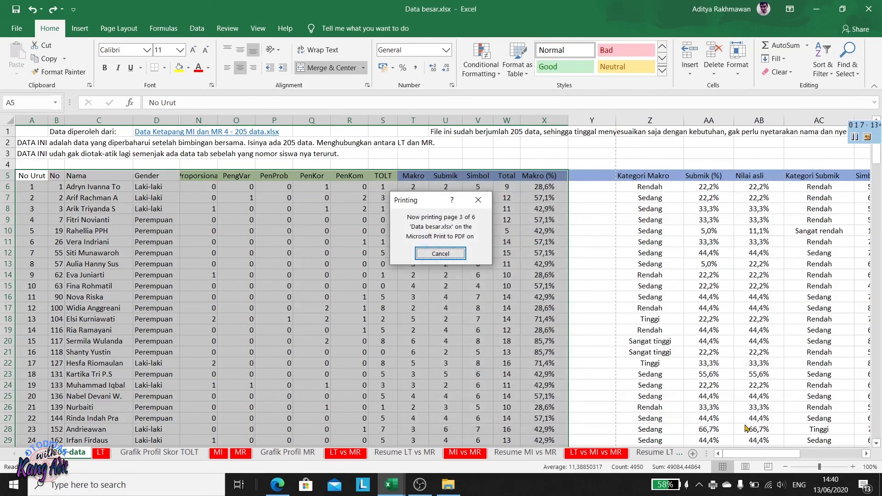
# Open Cobaan.pdf from the desktop in Foxit Reader and examine the table layout across its first pages.
pyautogui.press('super+d')
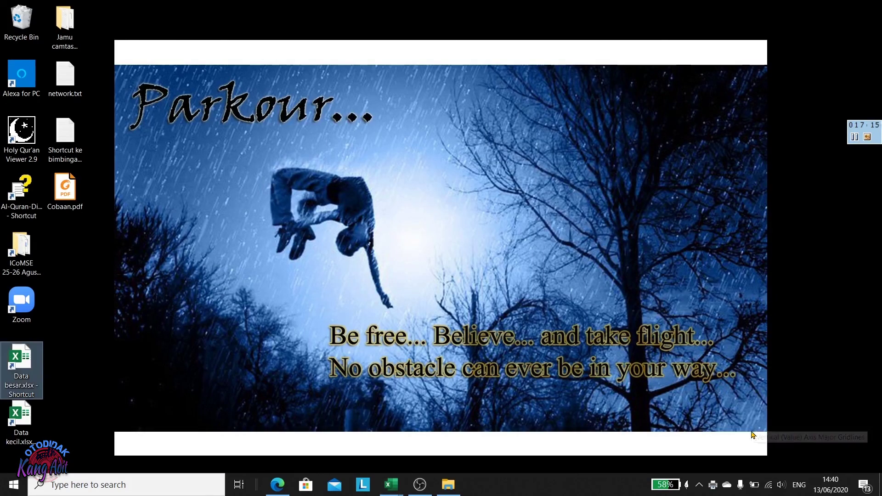
pyautogui.click(65, 189)
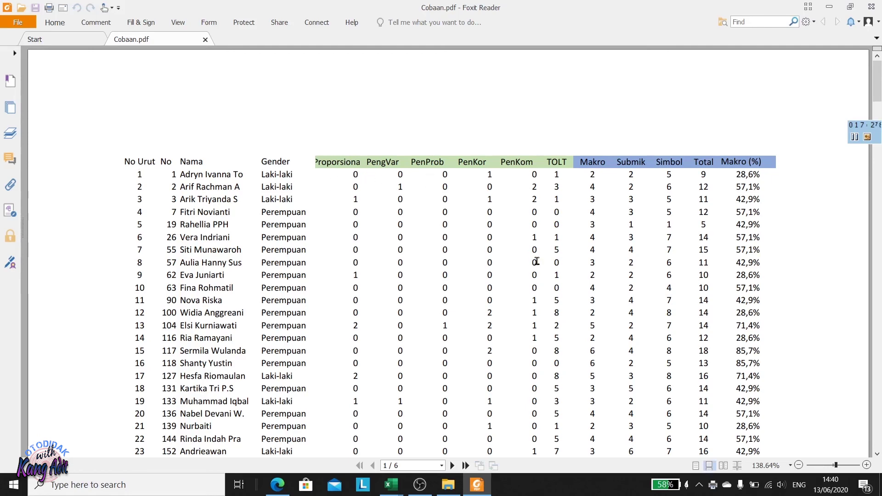
pyautogui.scroll(-2, 437, 216)
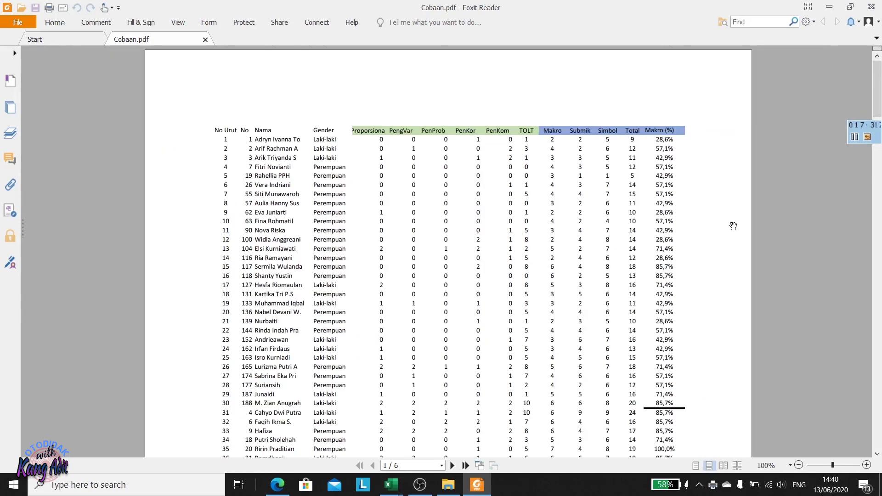
pyautogui.scroll(-9, 535, 223)
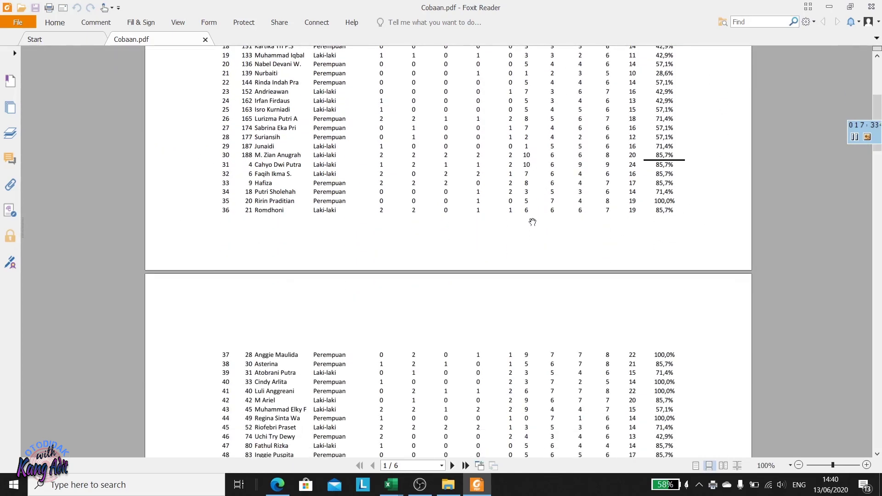
pyautogui.scroll(-6, 565, 295)
pyautogui.scroll(5, 437, 232)
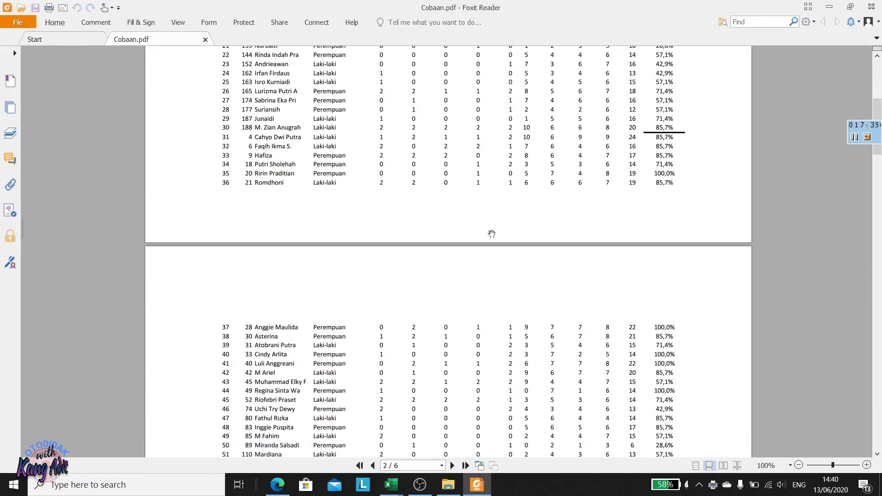
pyautogui.scroll(10, 578, 235)
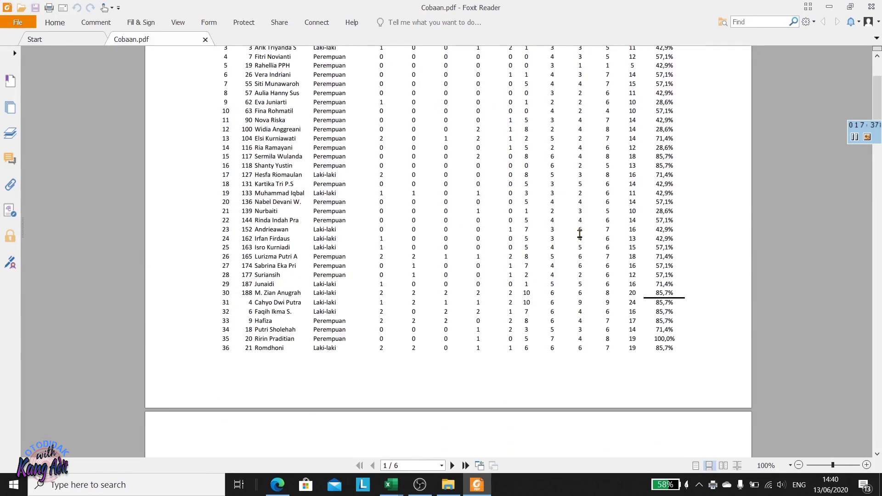